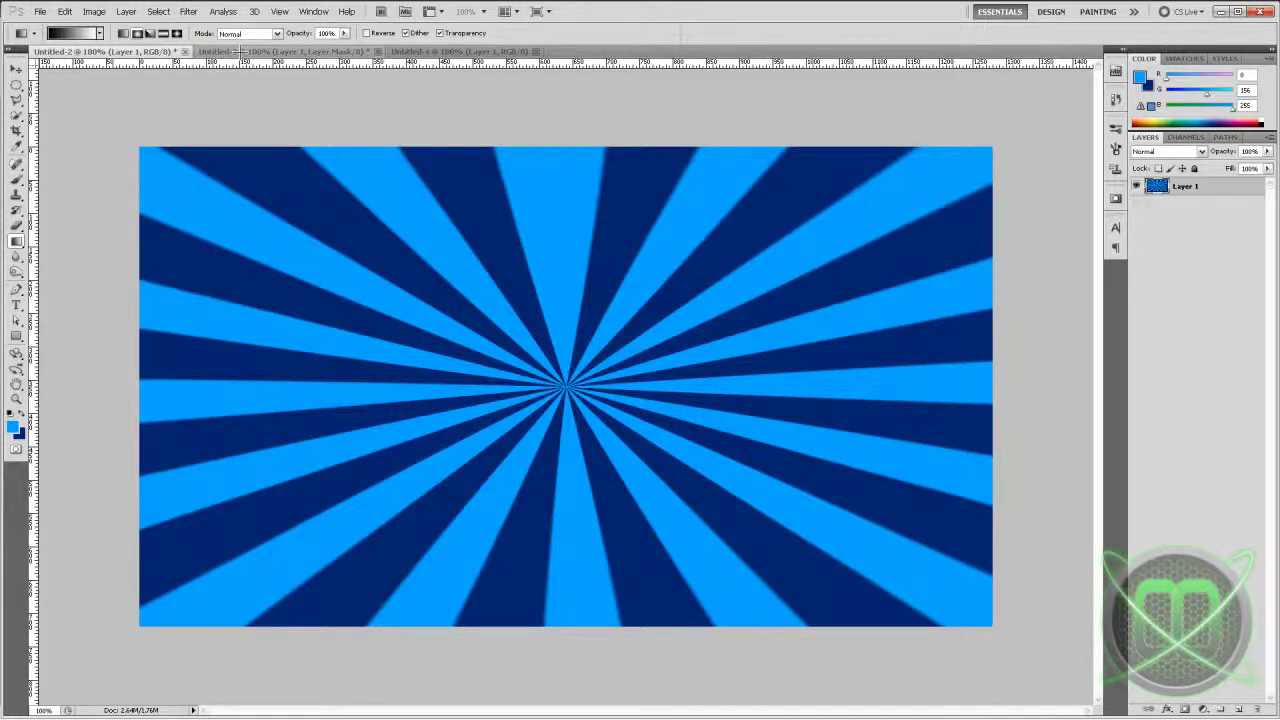
- Check the Untitled-3 and Untitled-2 documents, then set up a new 1280×720 px transparent canvas
click(240, 51)
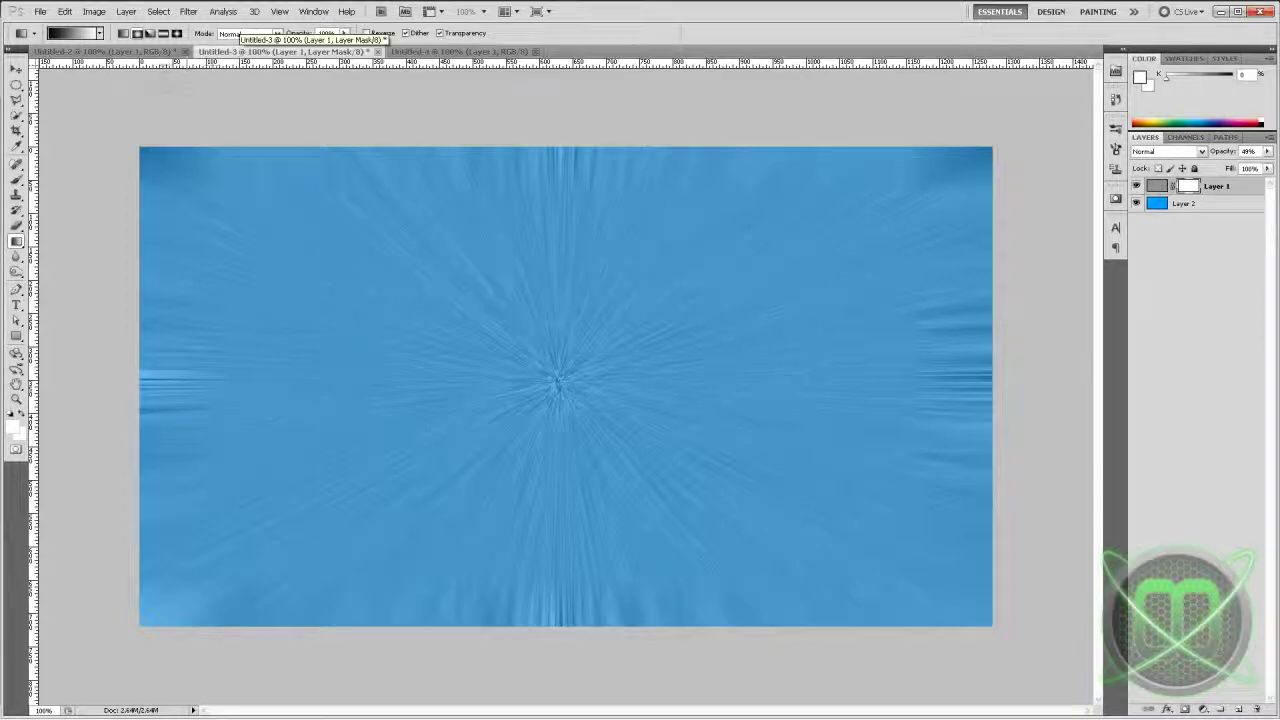
click(125, 51)
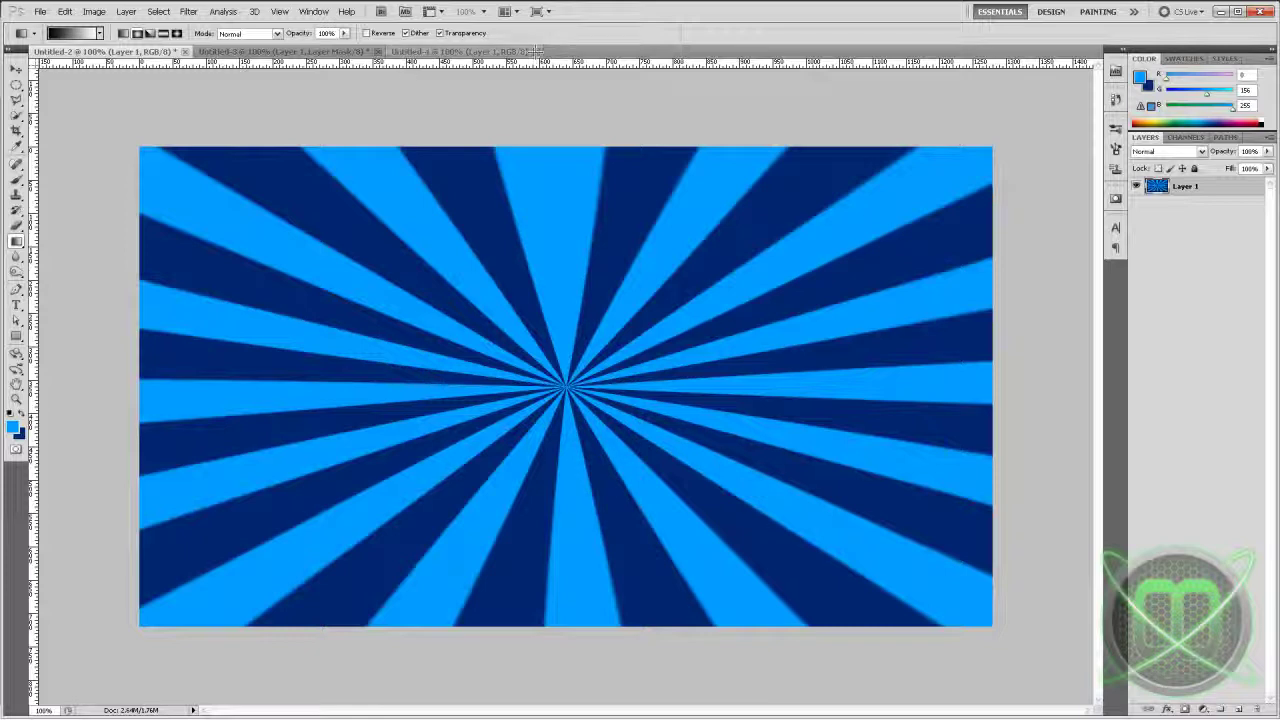
click(40, 11)
click(52, 24)
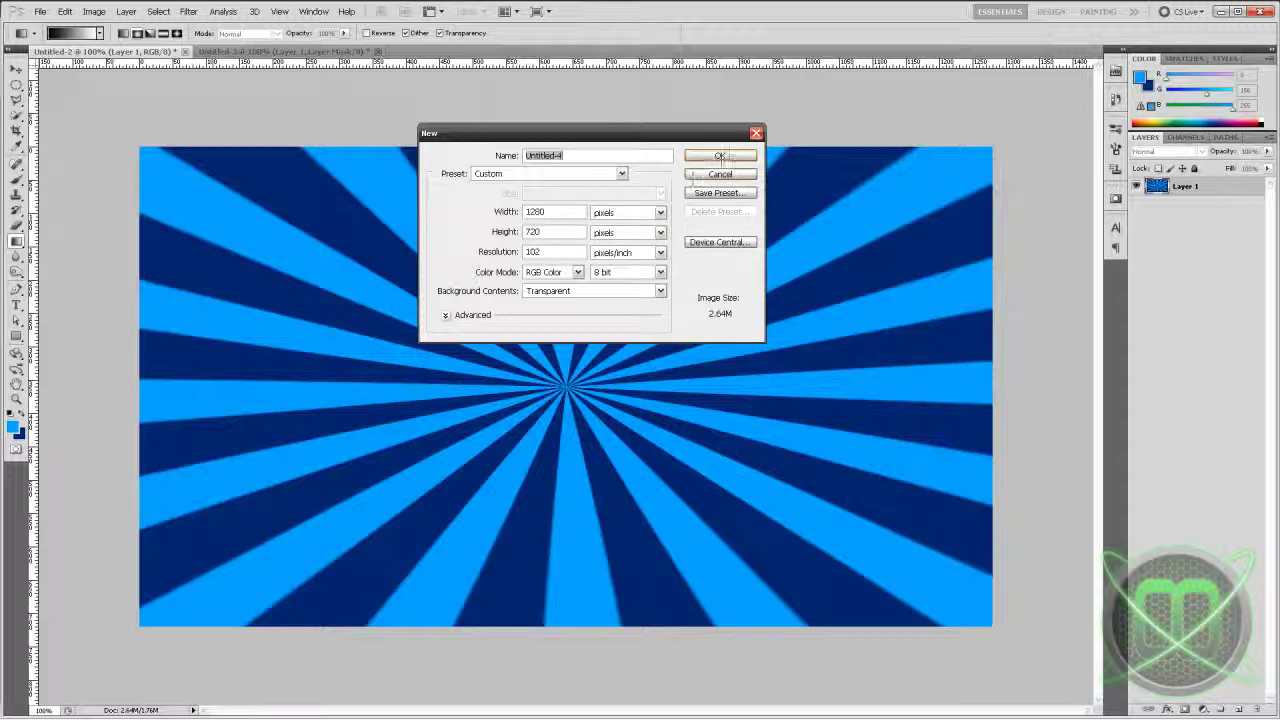
- Create the transparent 1280×720 document and set the foreground colour to bright blue #009cff
click(719, 156)
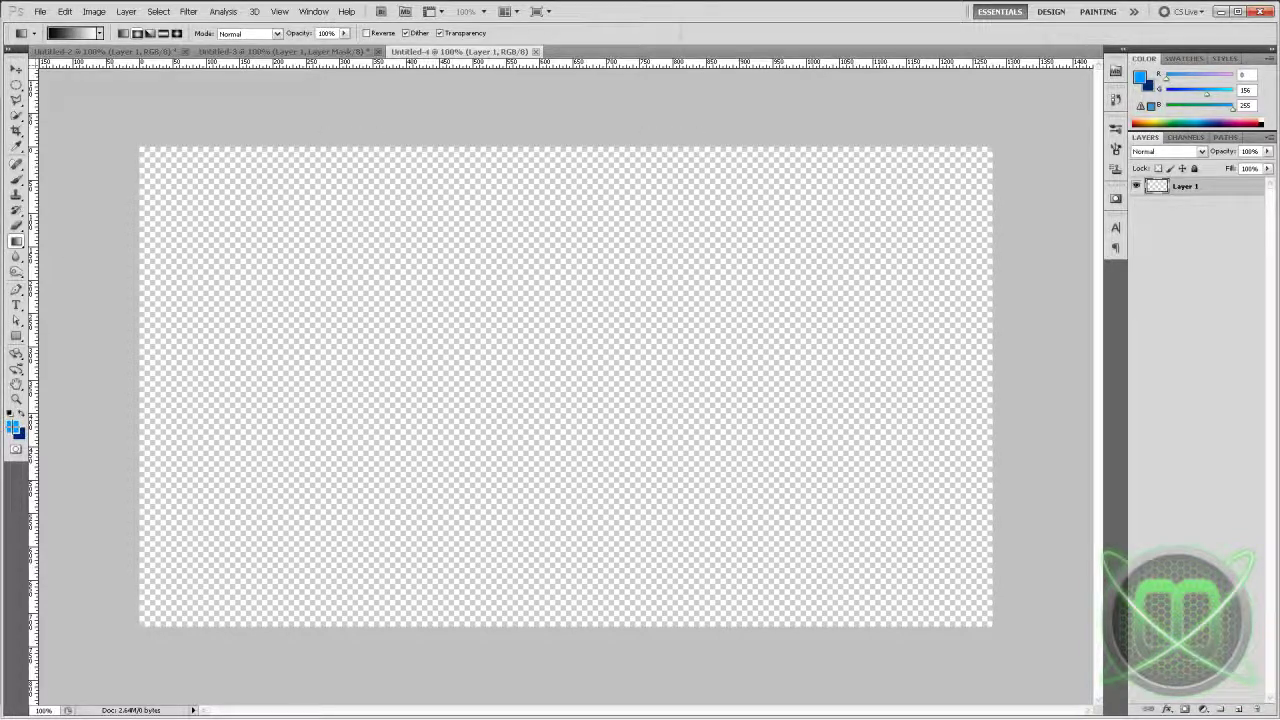
click(14, 426)
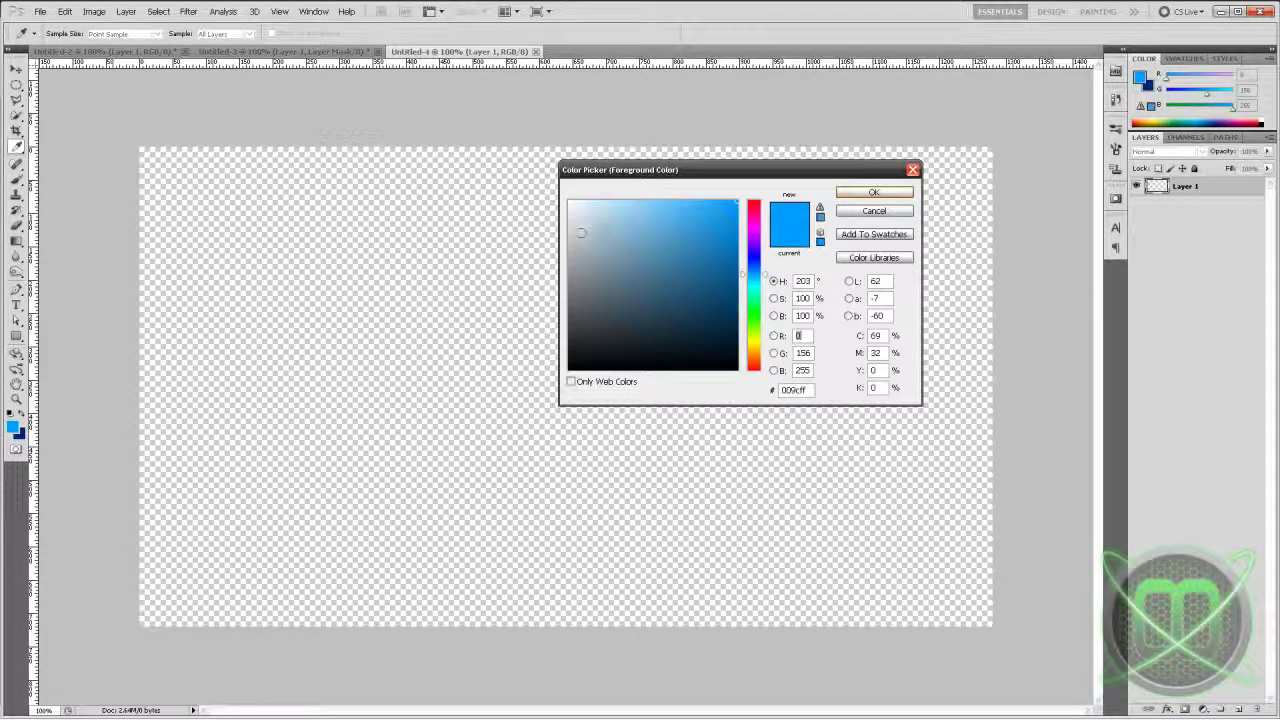
click(873, 192)
key(g)
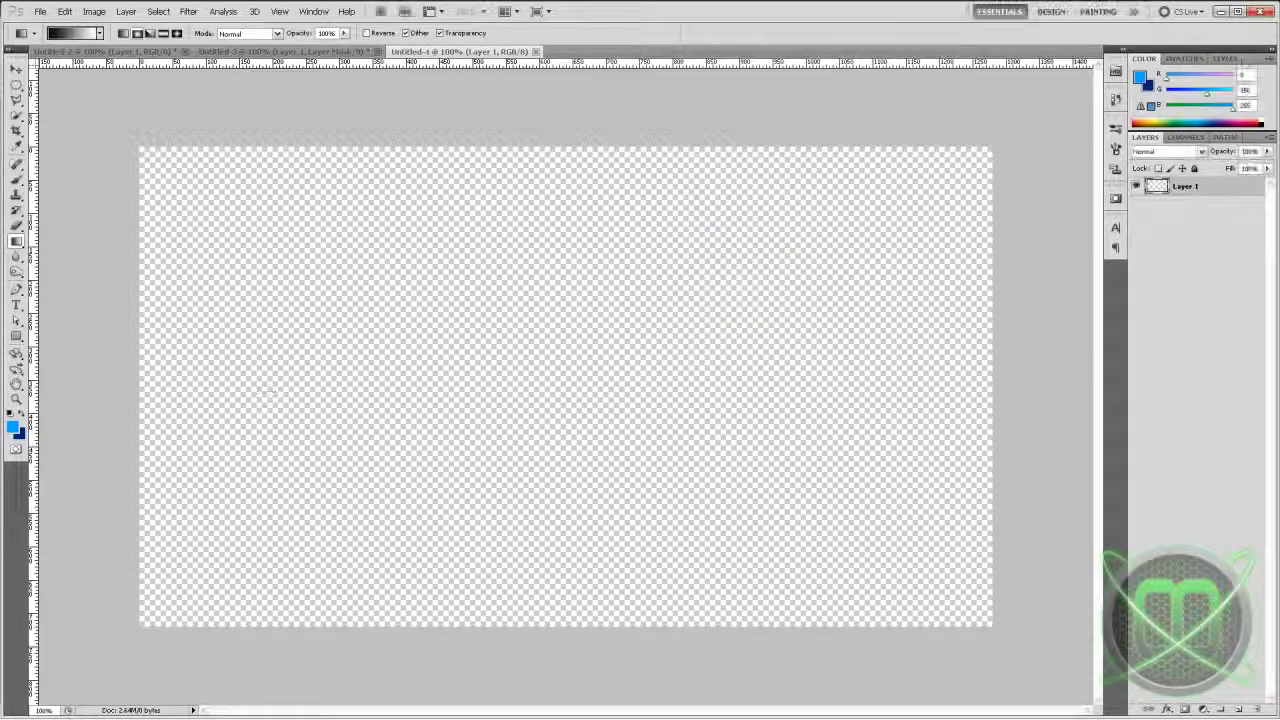
- Set the background colour to dark navy #00256f
click(20, 434)
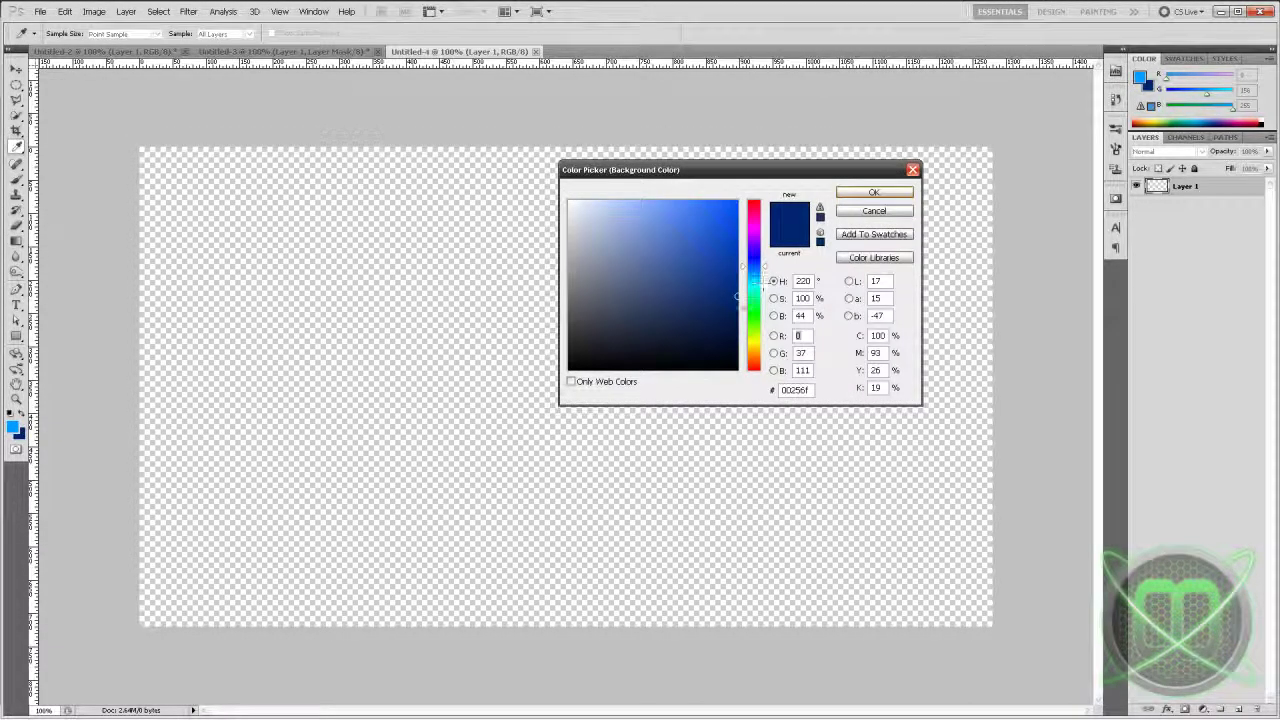
click(873, 192)
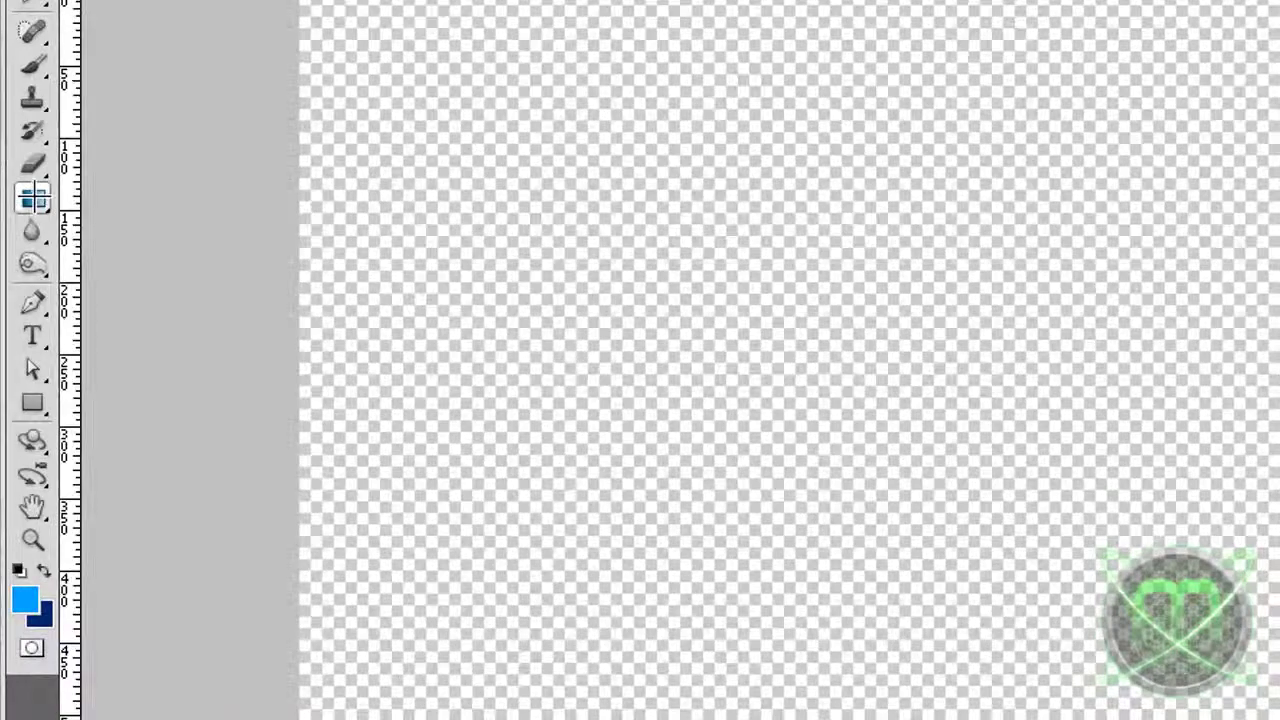
right_click(16, 241)
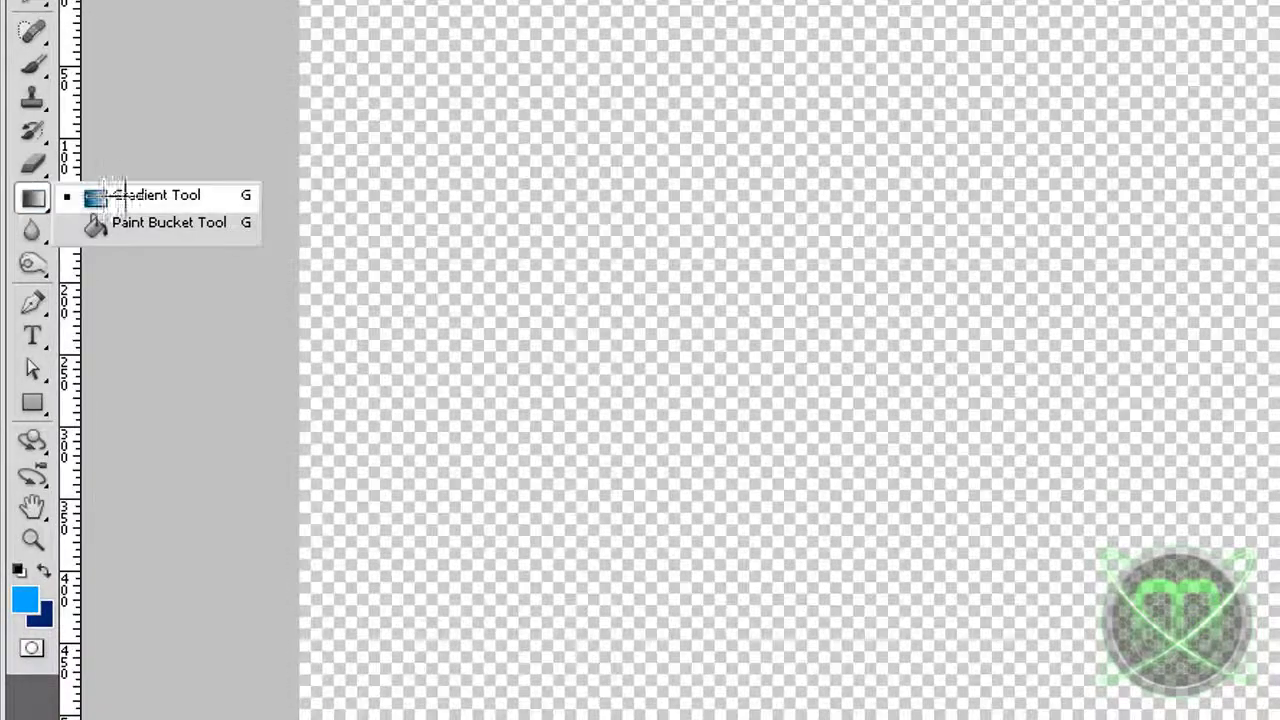
- Draw a vertical Foreground to Background gradient, blue #009cff to navy #00256f, across the layer
click(112, 195)
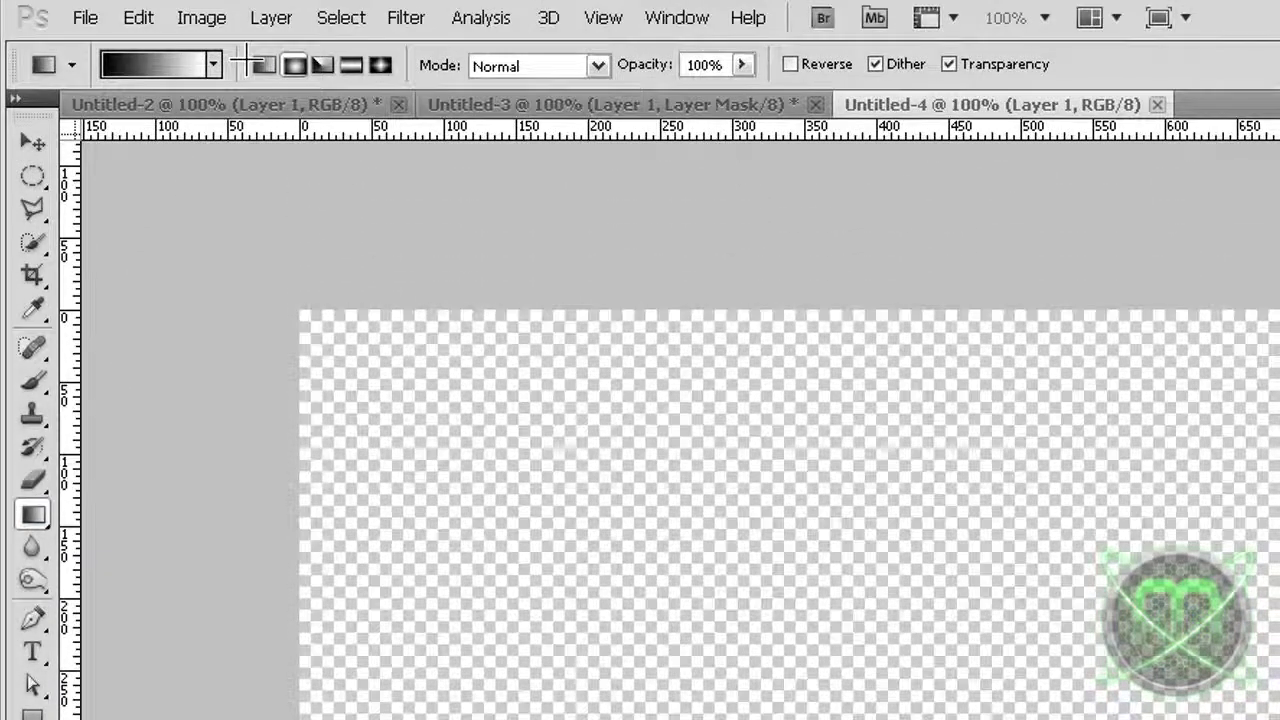
click(170, 65)
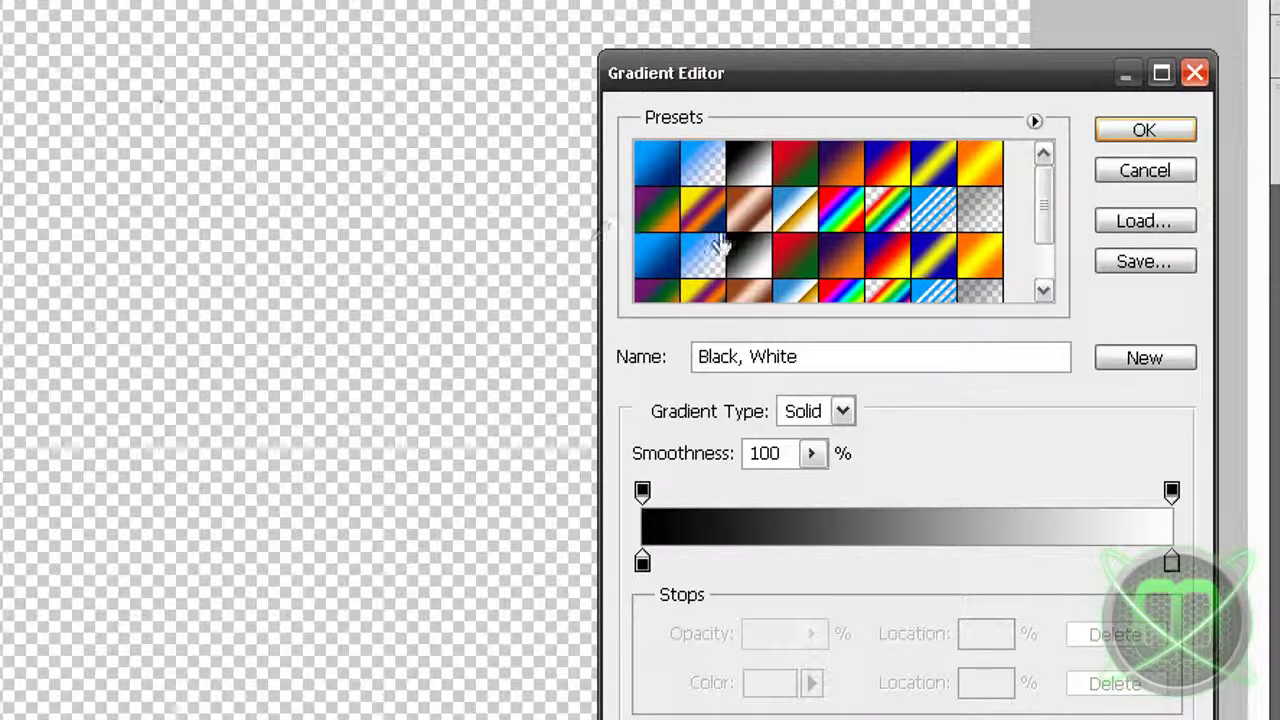
click(662, 172)
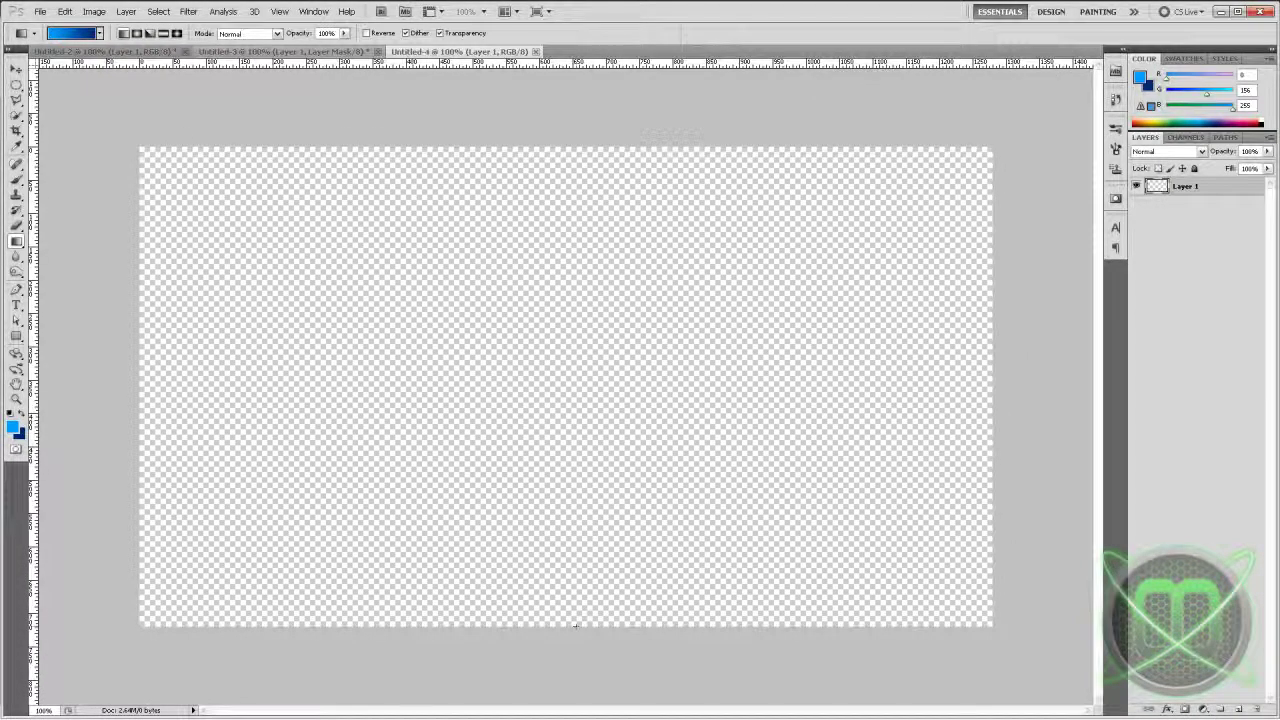
drag(577, 626, 579, 148)
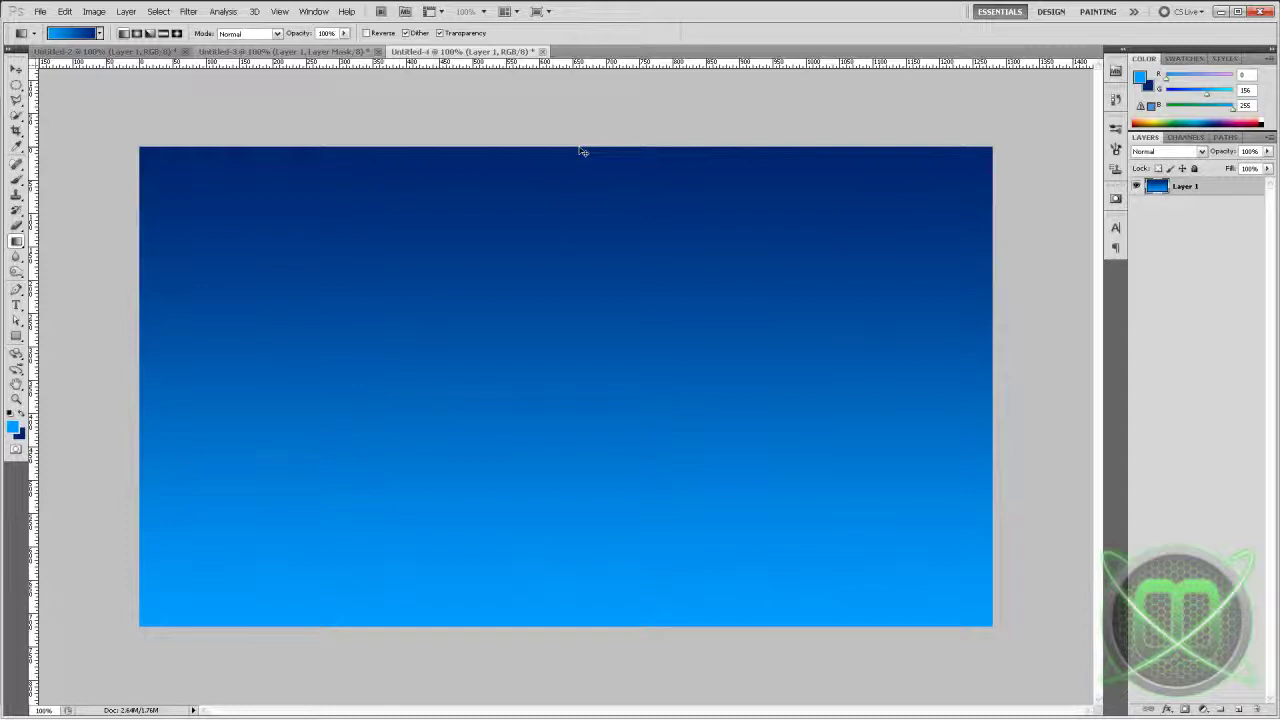
key(ctrl+a)
key(Delete)
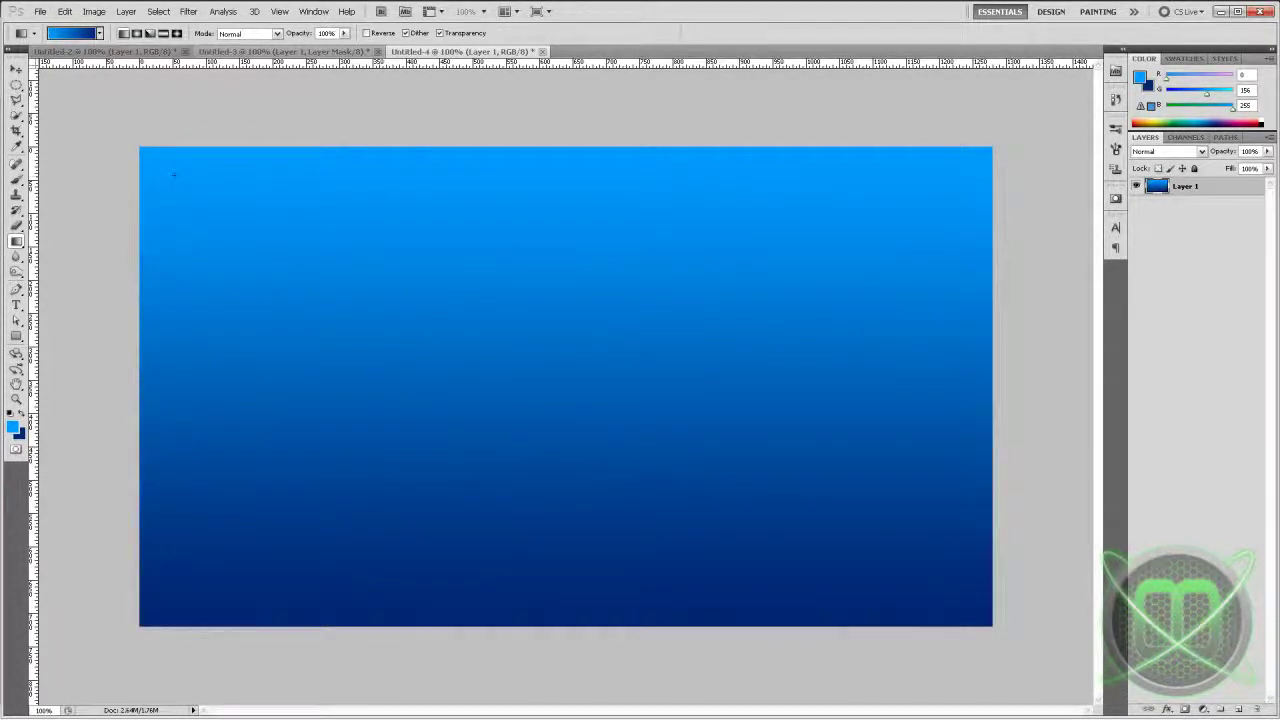
click(188, 11)
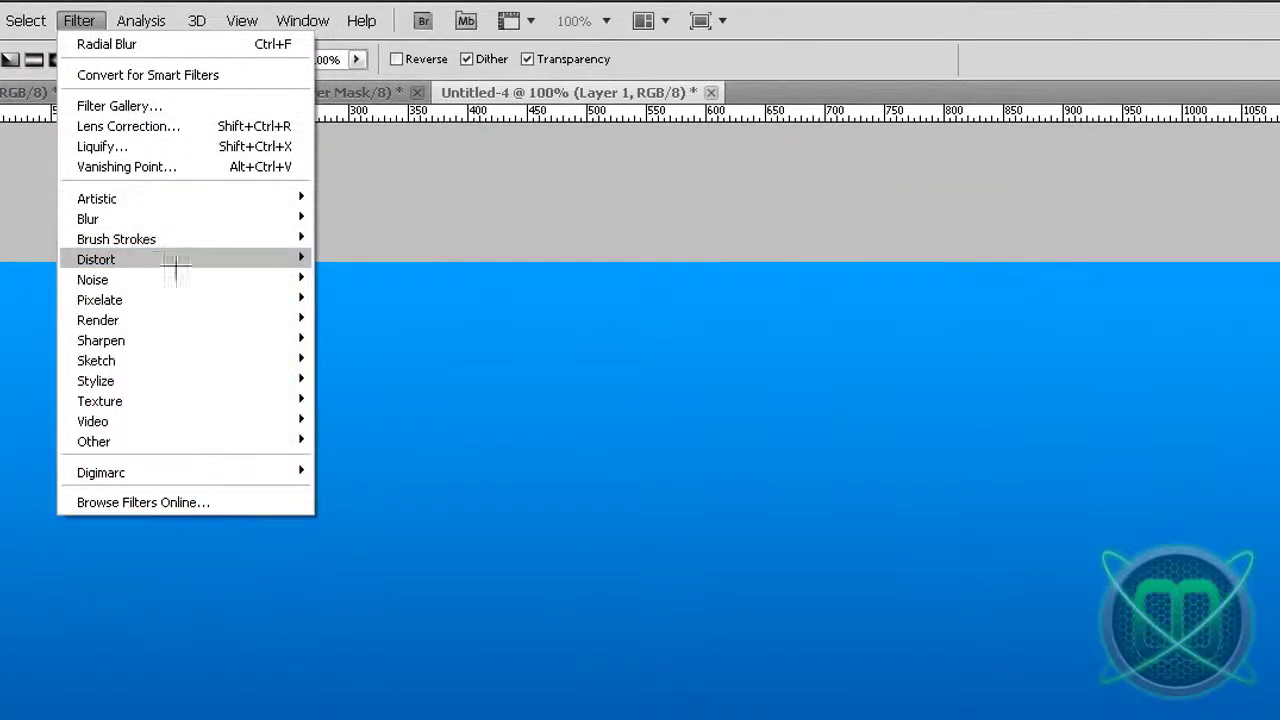
- Apply a Wave distortion with 150 generators, wavelength about 40 and amplitude about 60
mouse_move(175, 262)
click(408, 454)
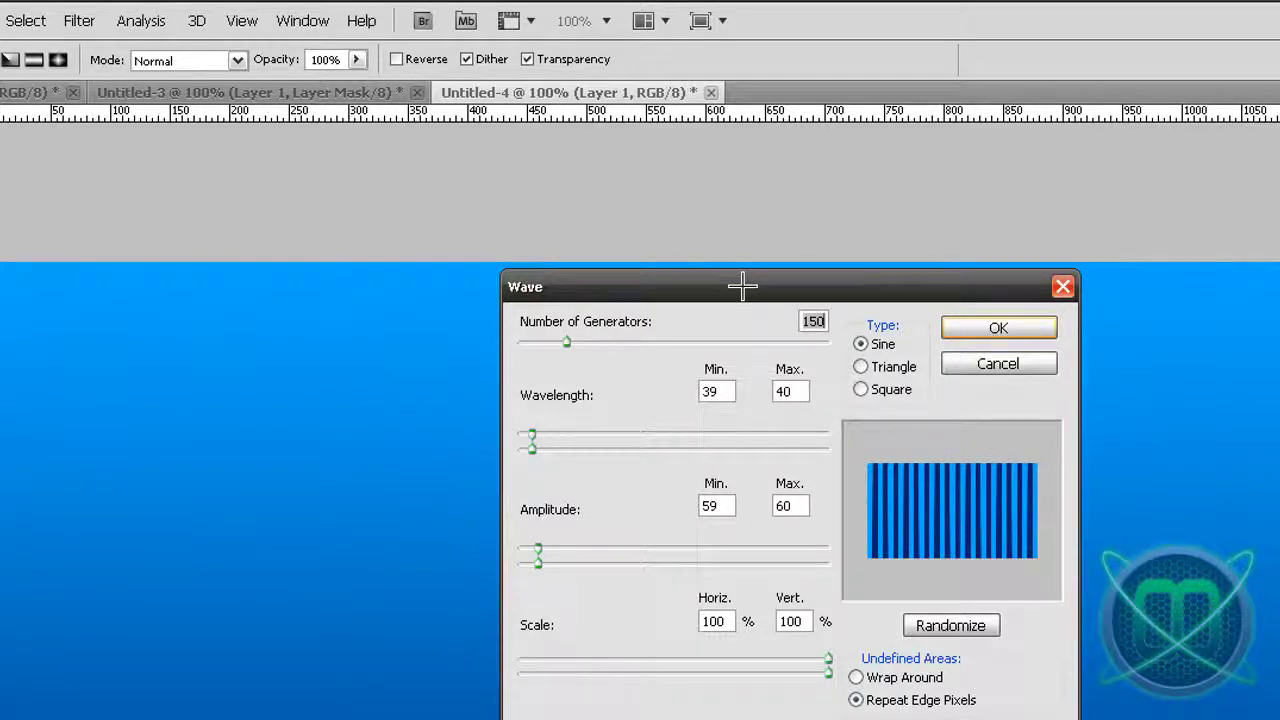
drag(742, 287, 715, 266)
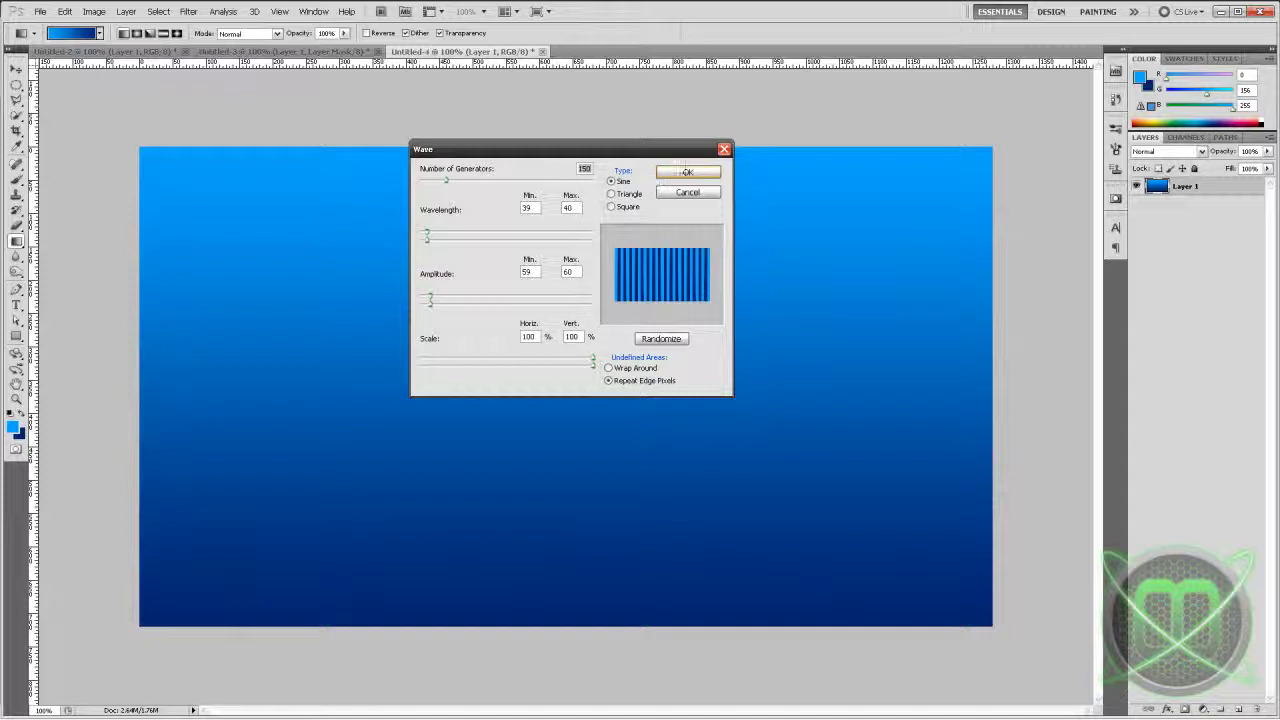
click(687, 172)
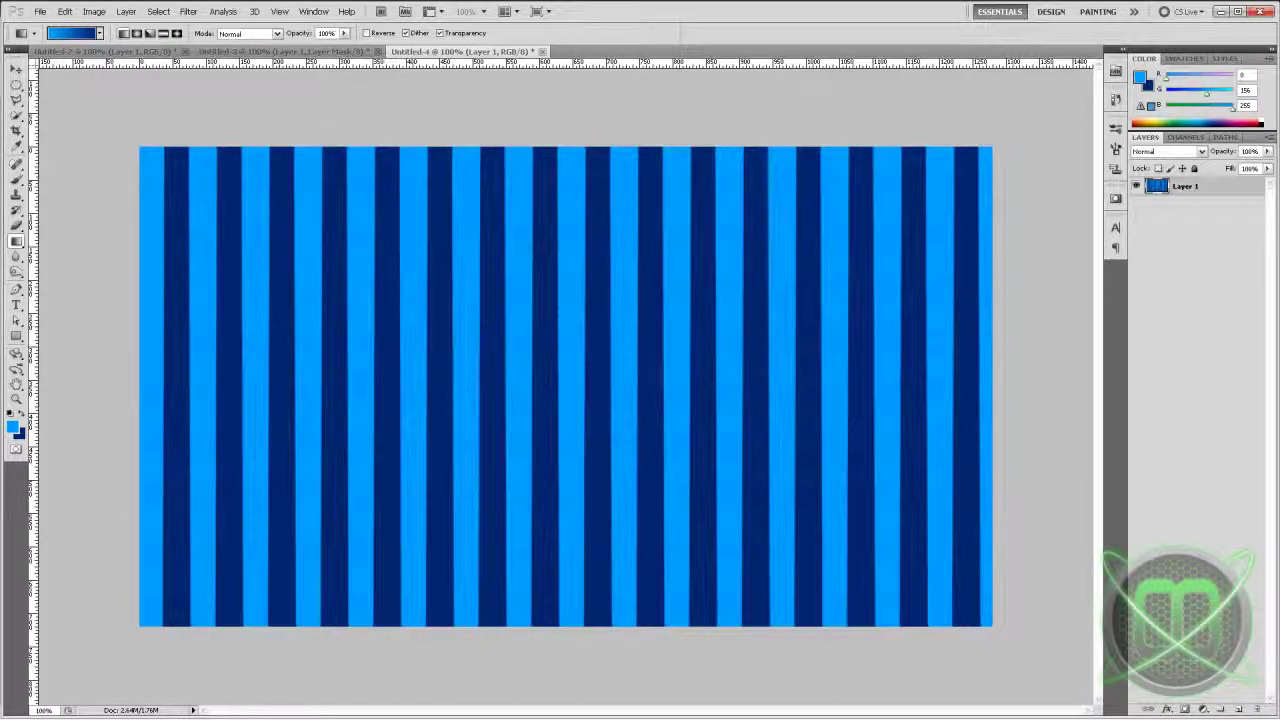
- Apply Polar Coordinates with Rectangular to Polar to wrap the stripes into a centred starburst
click(188, 11)
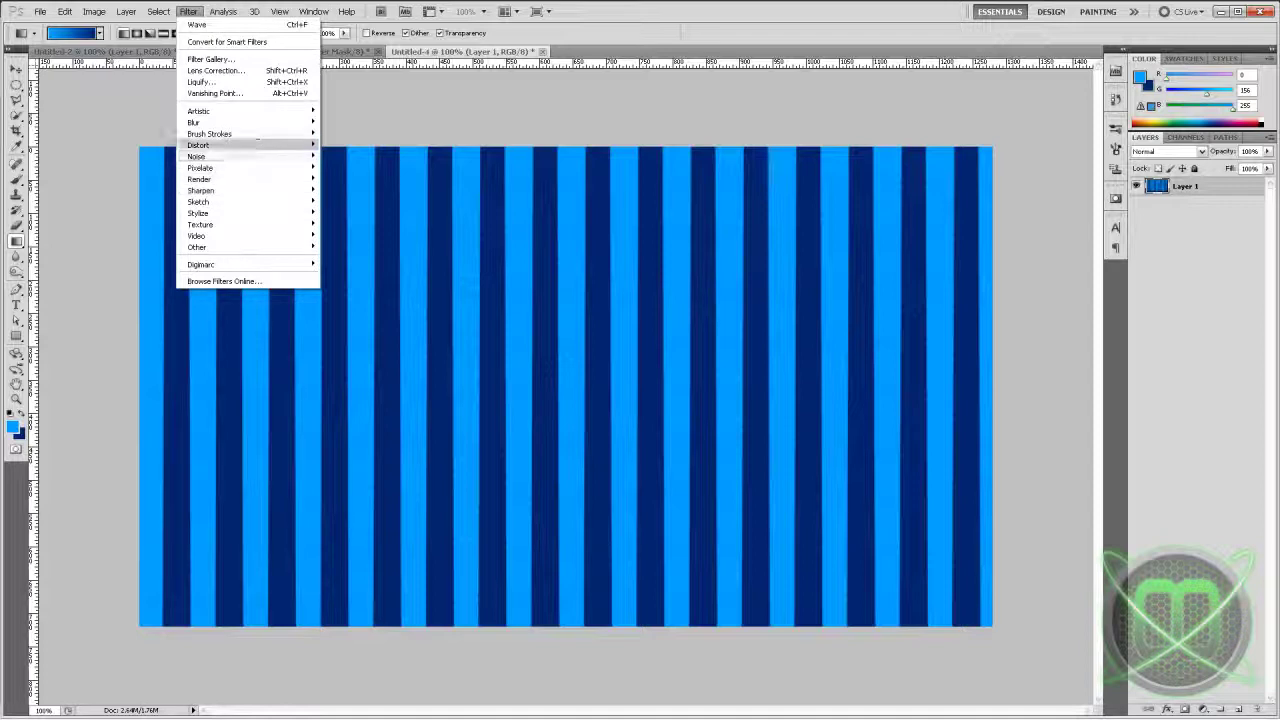
mouse_move(275, 142)
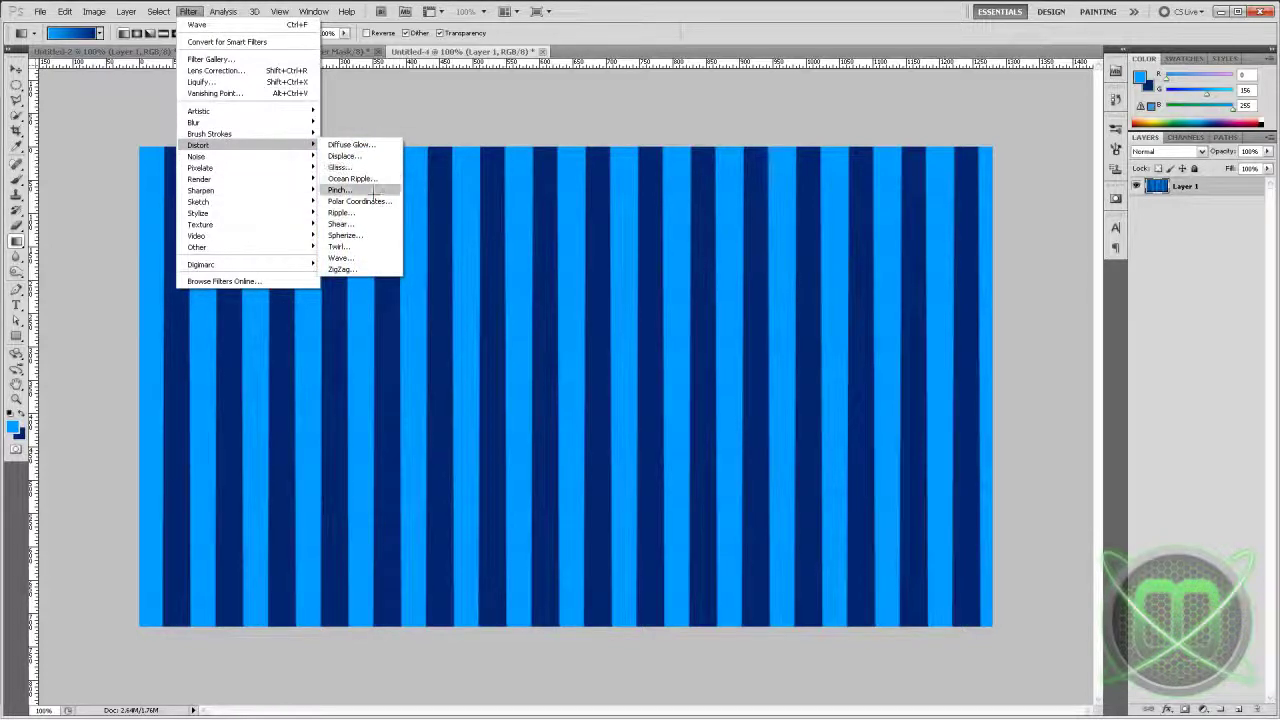
click(370, 201)
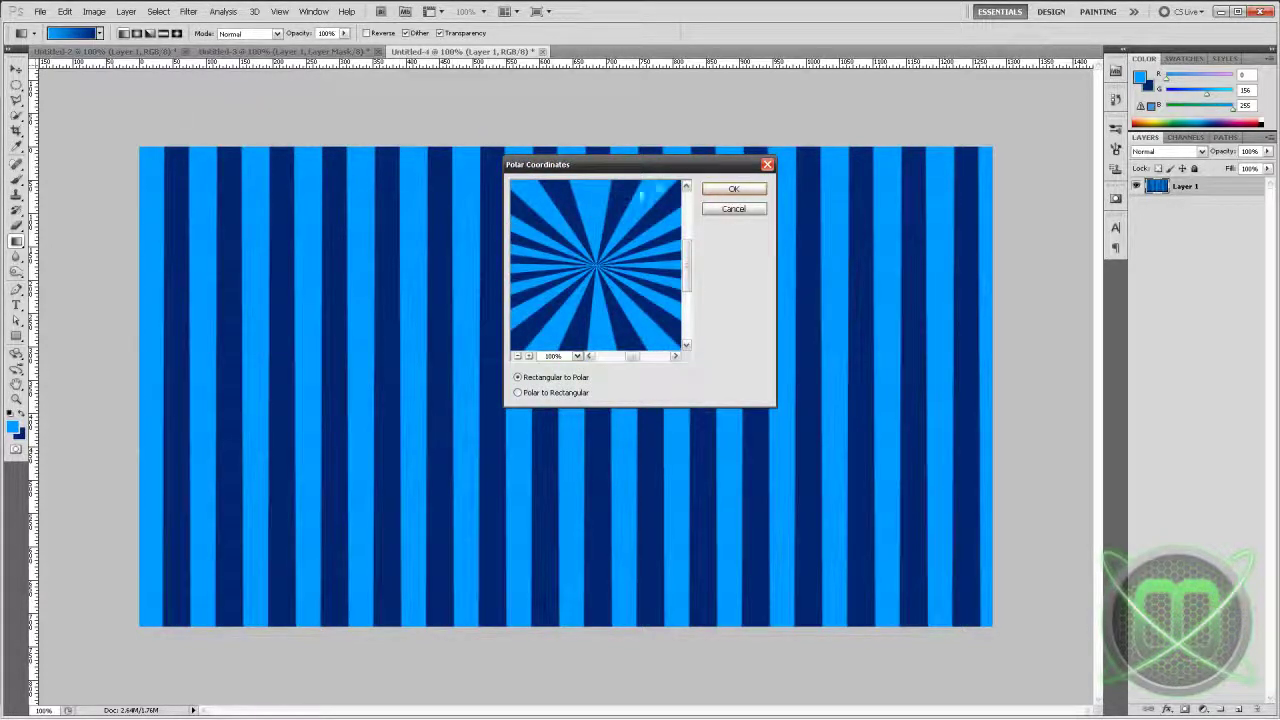
click(720, 188)
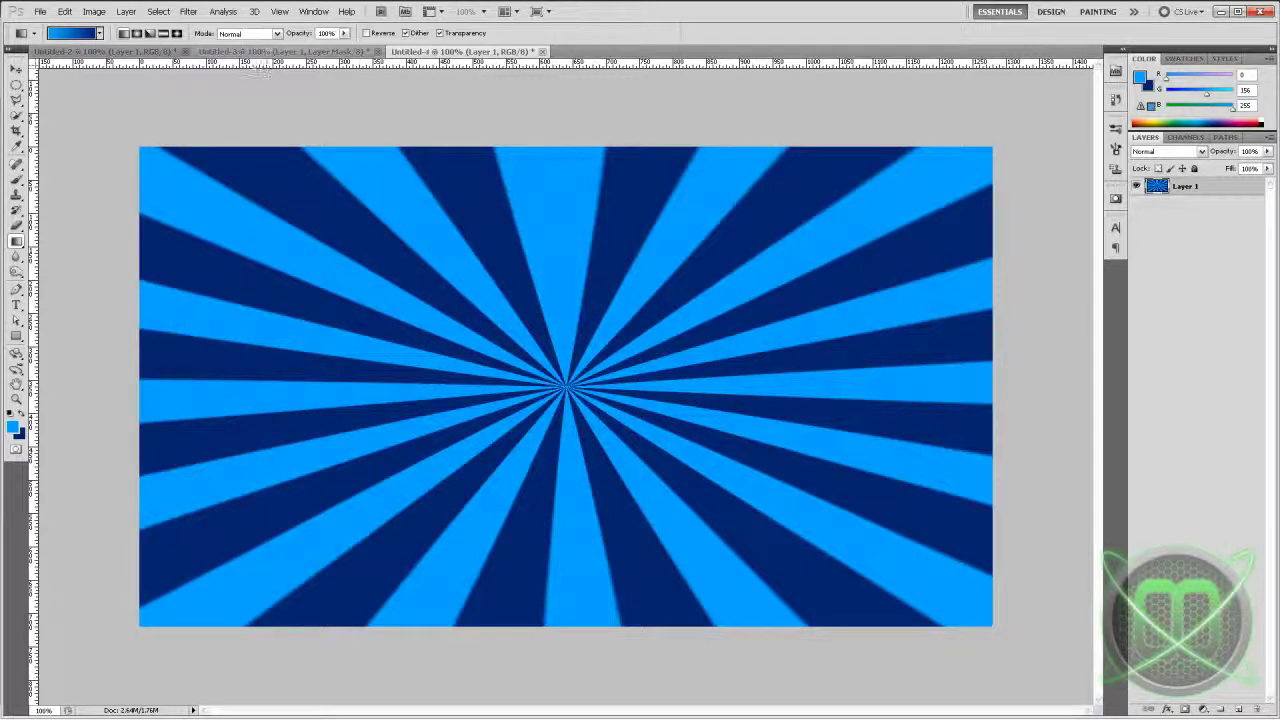
- Look over the Untitled-3 and Untitled-4 documents, then create another new transparent document
click(290, 51)
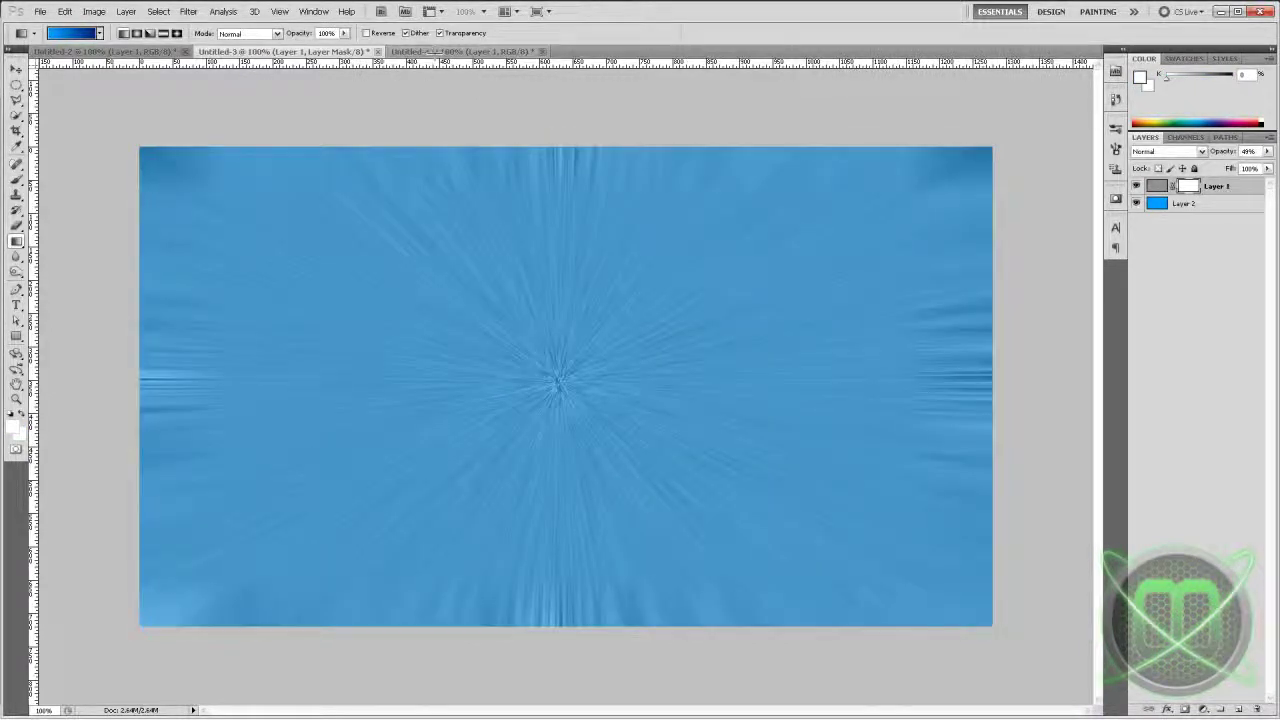
click(463, 51)
click(40, 11)
click(40, 11)
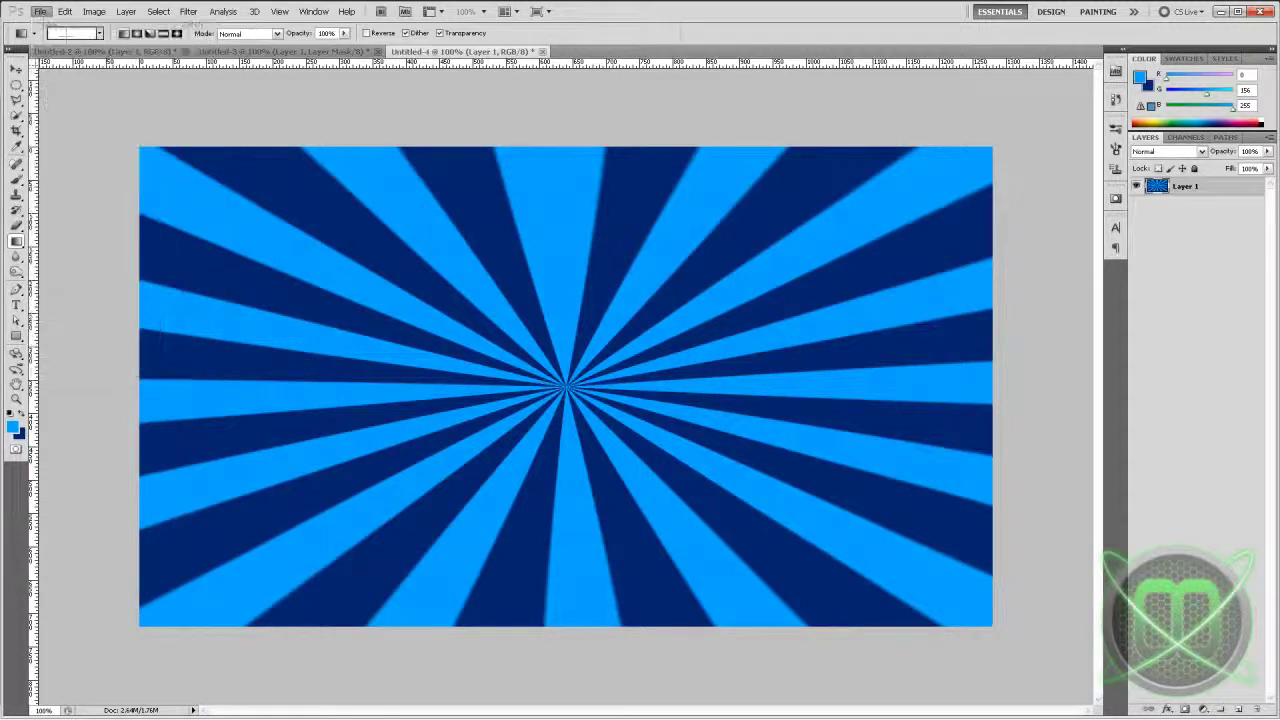
key(ctrl+n)
click(709, 157)
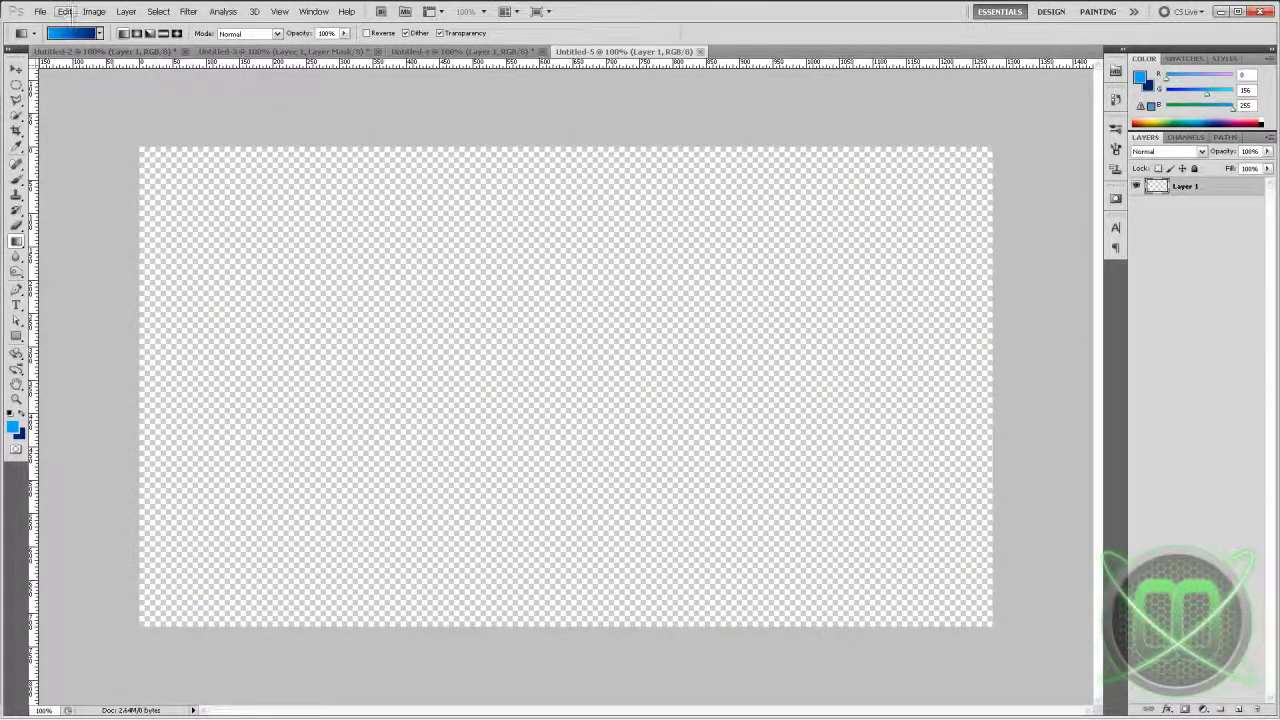
- Fill the new document's empty layer with White using Edit > Fill
click(66, 11)
click(90, 166)
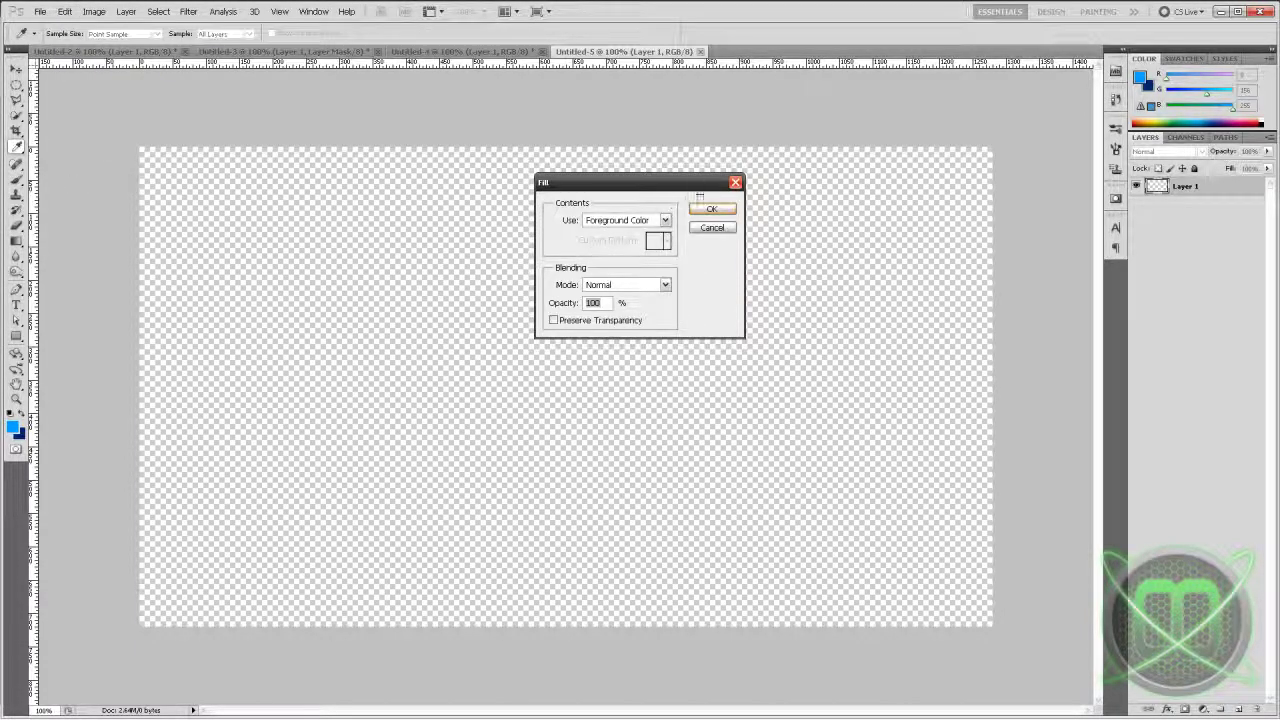
click(625, 220)
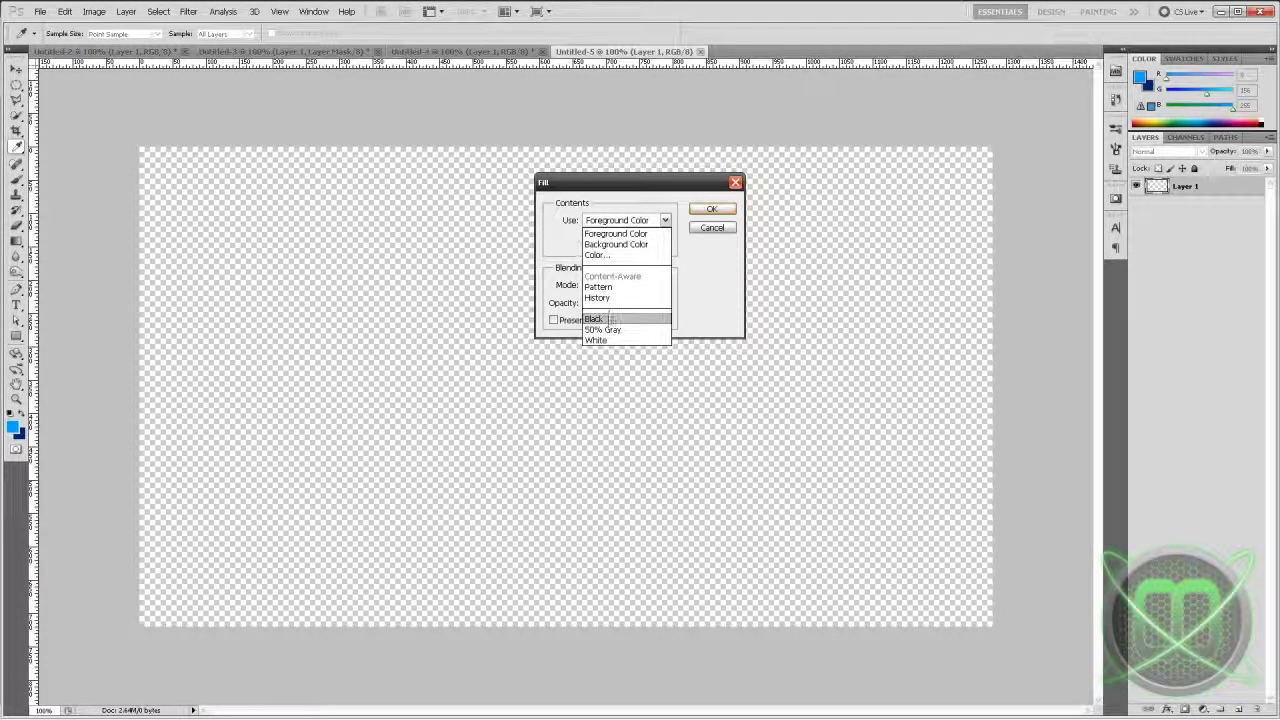
click(600, 340)
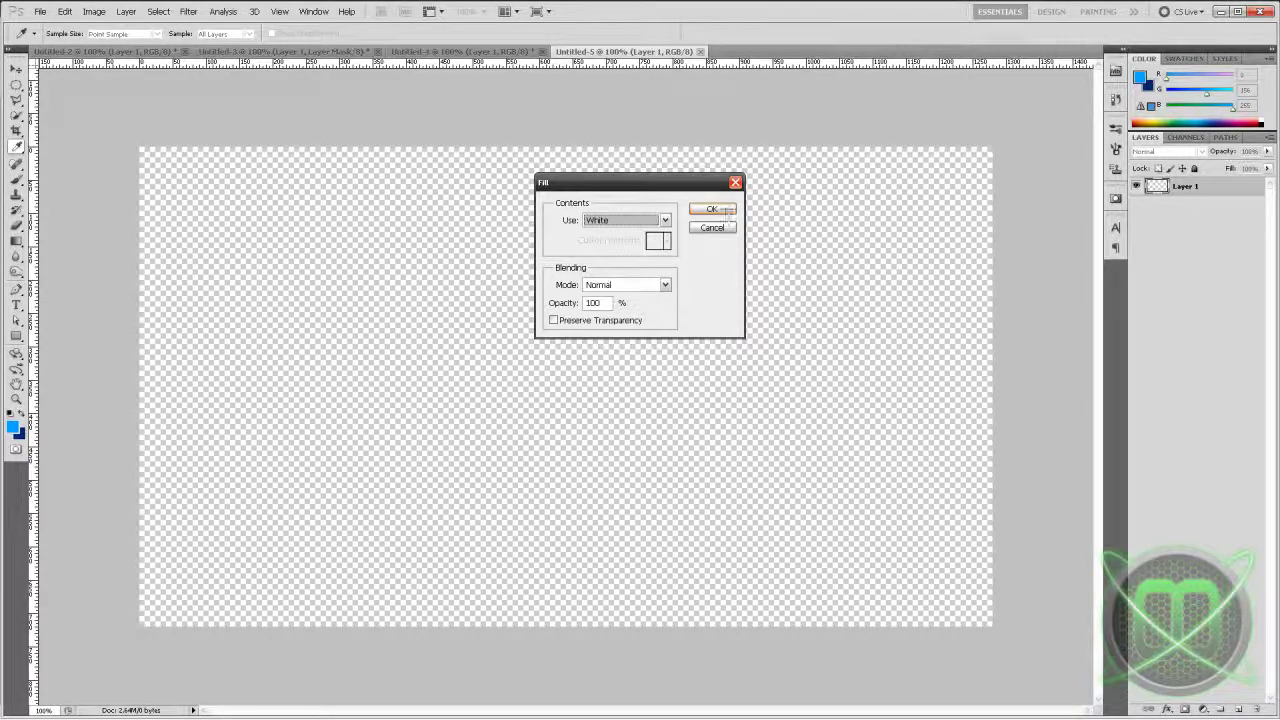
click(712, 209)
key(g)
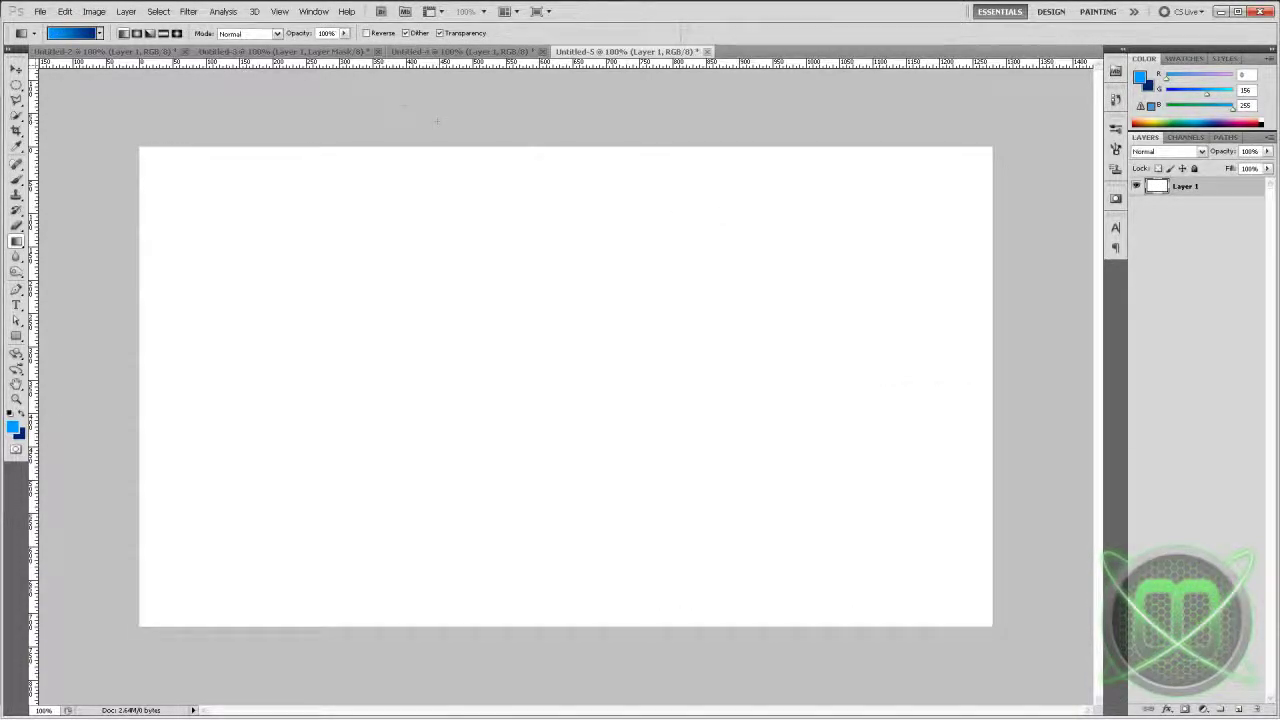
- Add Gaussian, Monochromatic noise at 303.55% amount to the white layer
click(188, 11)
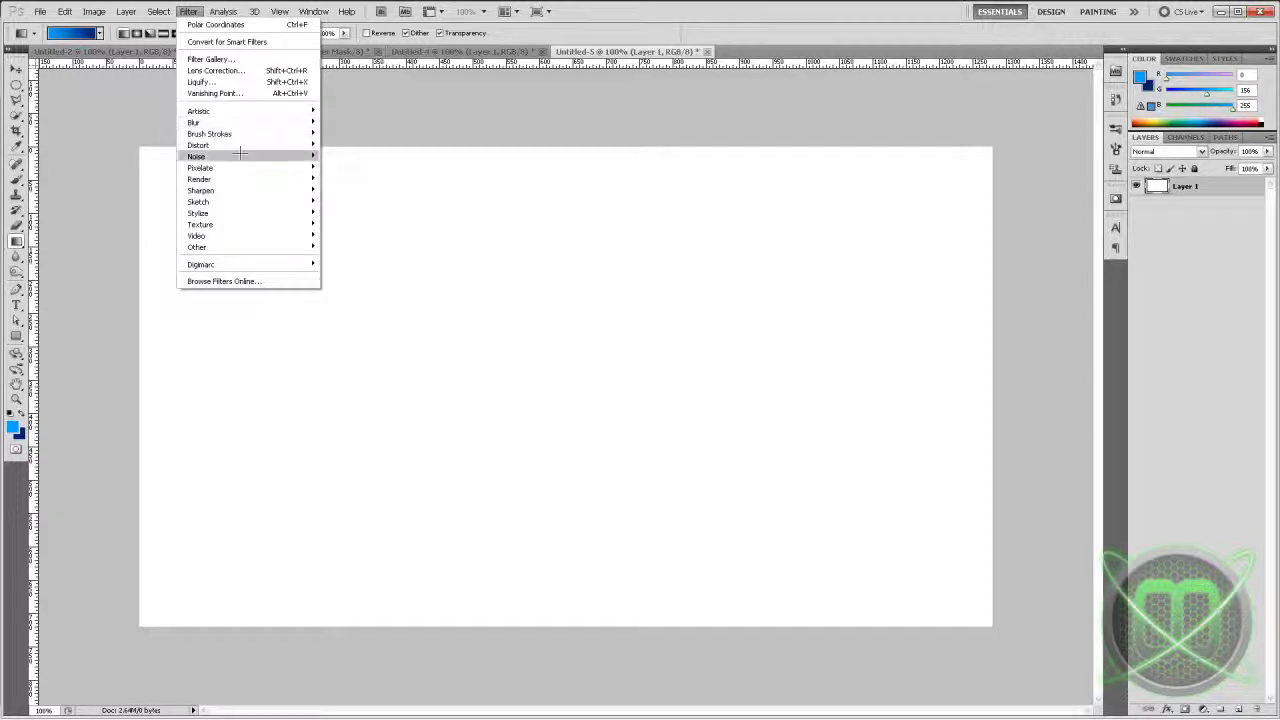
mouse_move(240, 155)
click(352, 154)
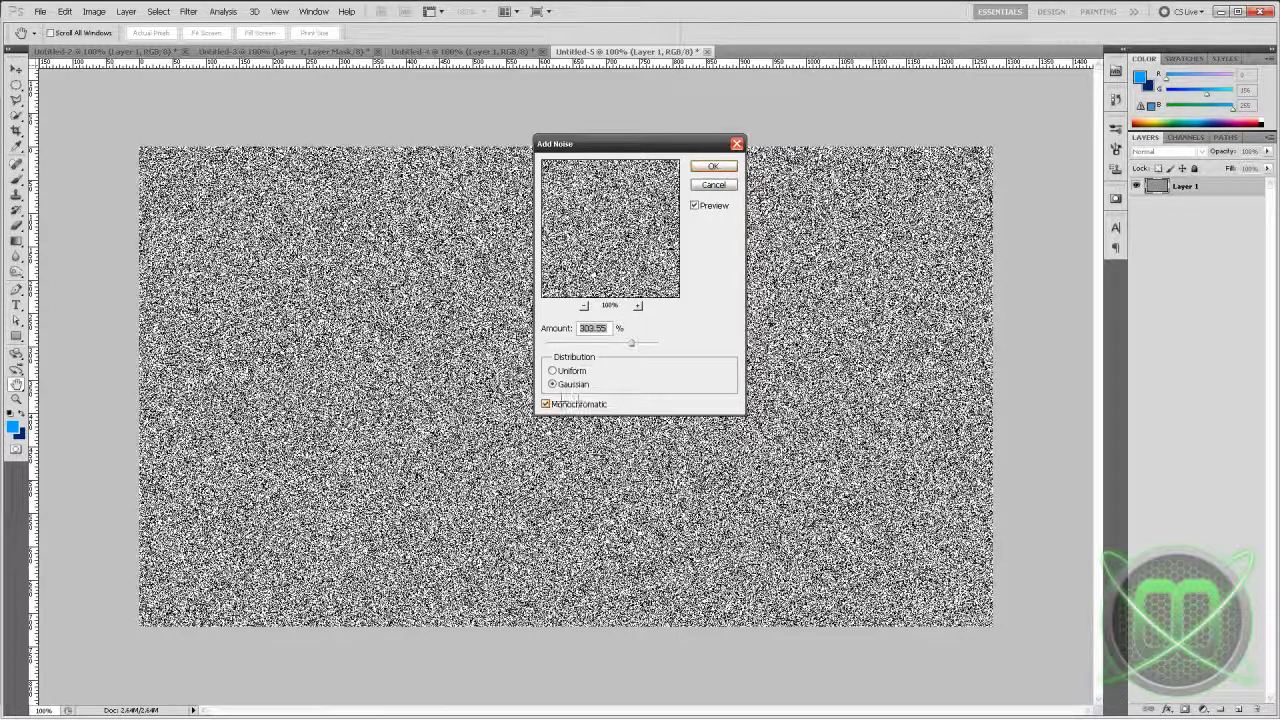
key(Return)
key(g)
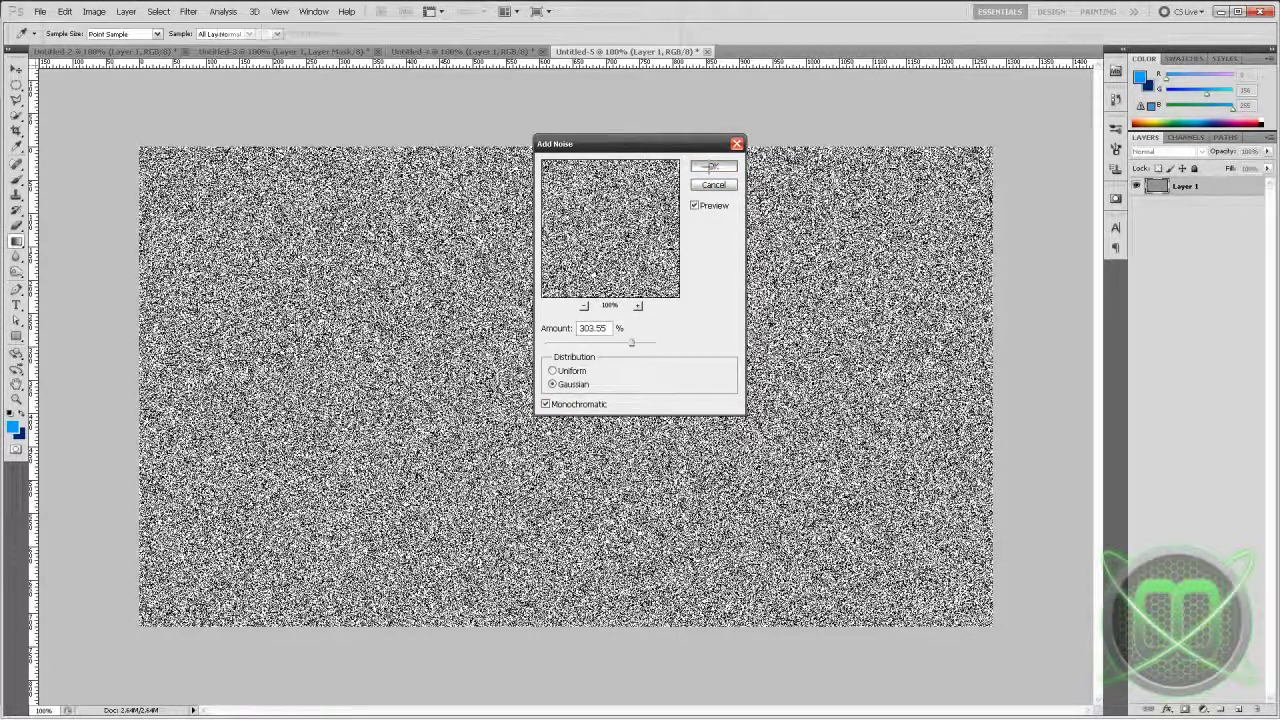
- Apply a Zoom Radial Blur (Amount 100, Best) and place new empty Layer 2 below Layer 1
click(188, 11)
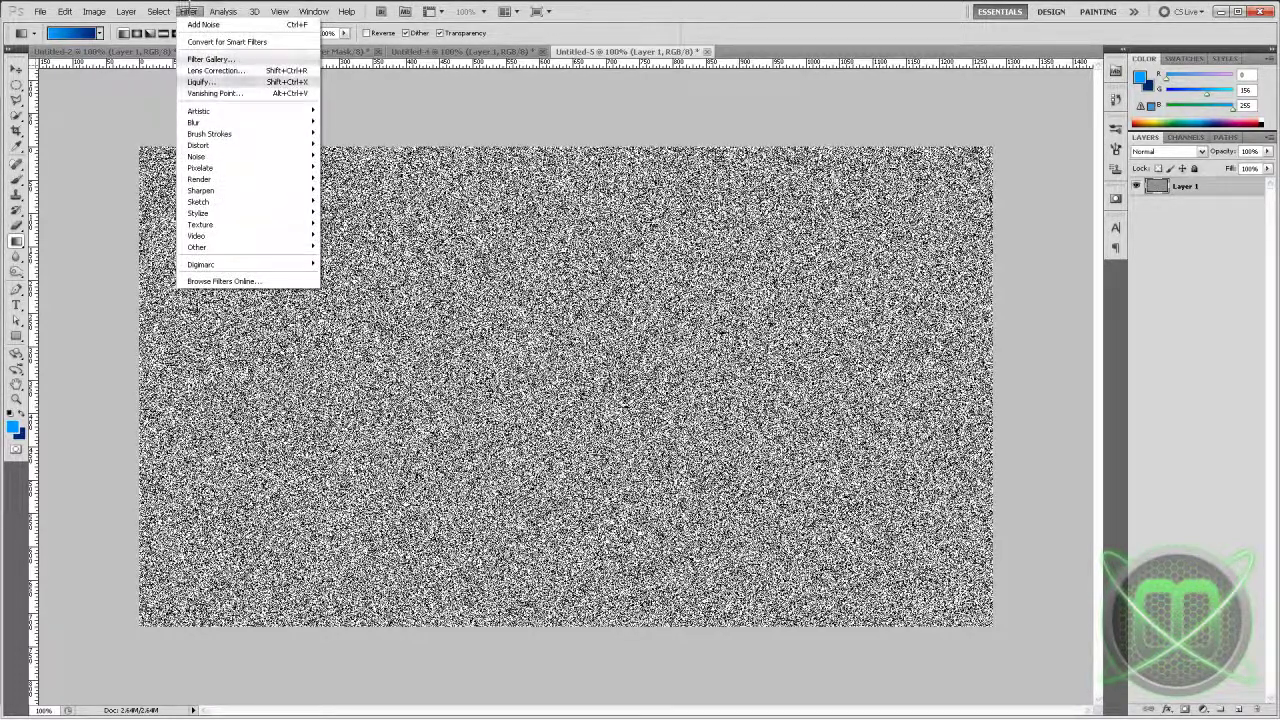
mouse_move(260, 124)
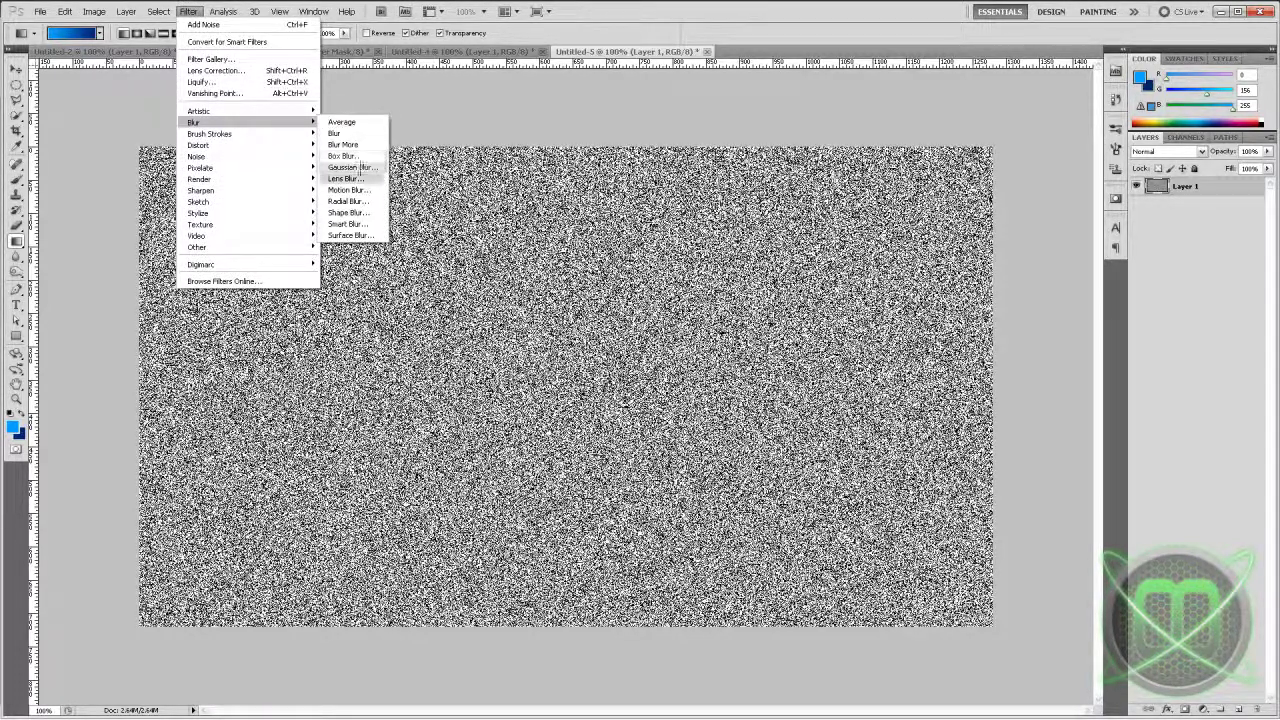
click(347, 201)
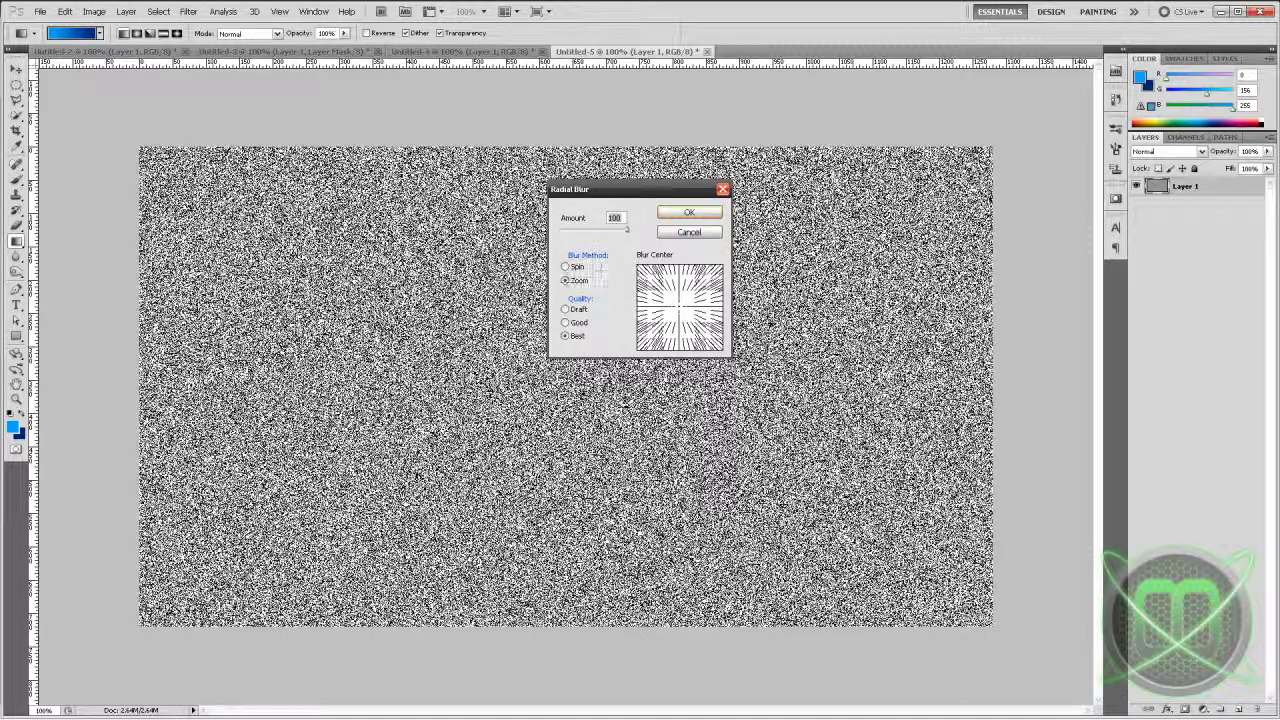
click(689, 211)
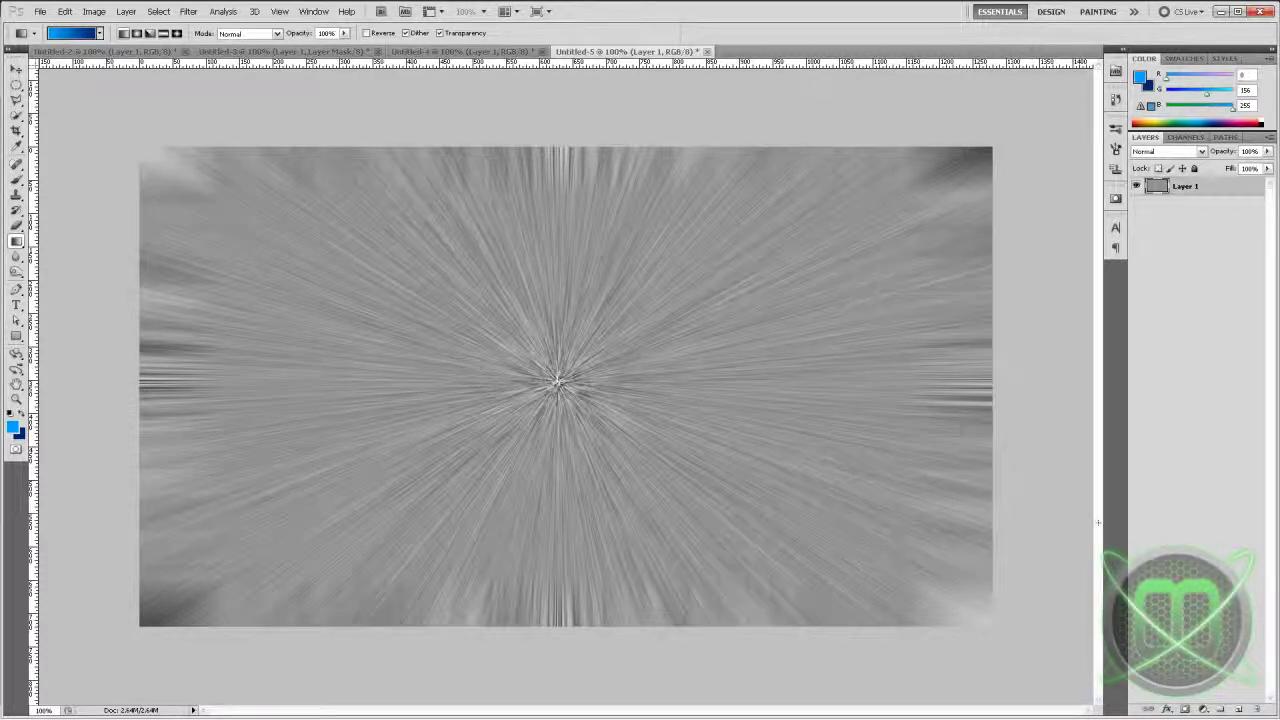
click(1240, 709)
drag(1185, 187, 1206, 214)
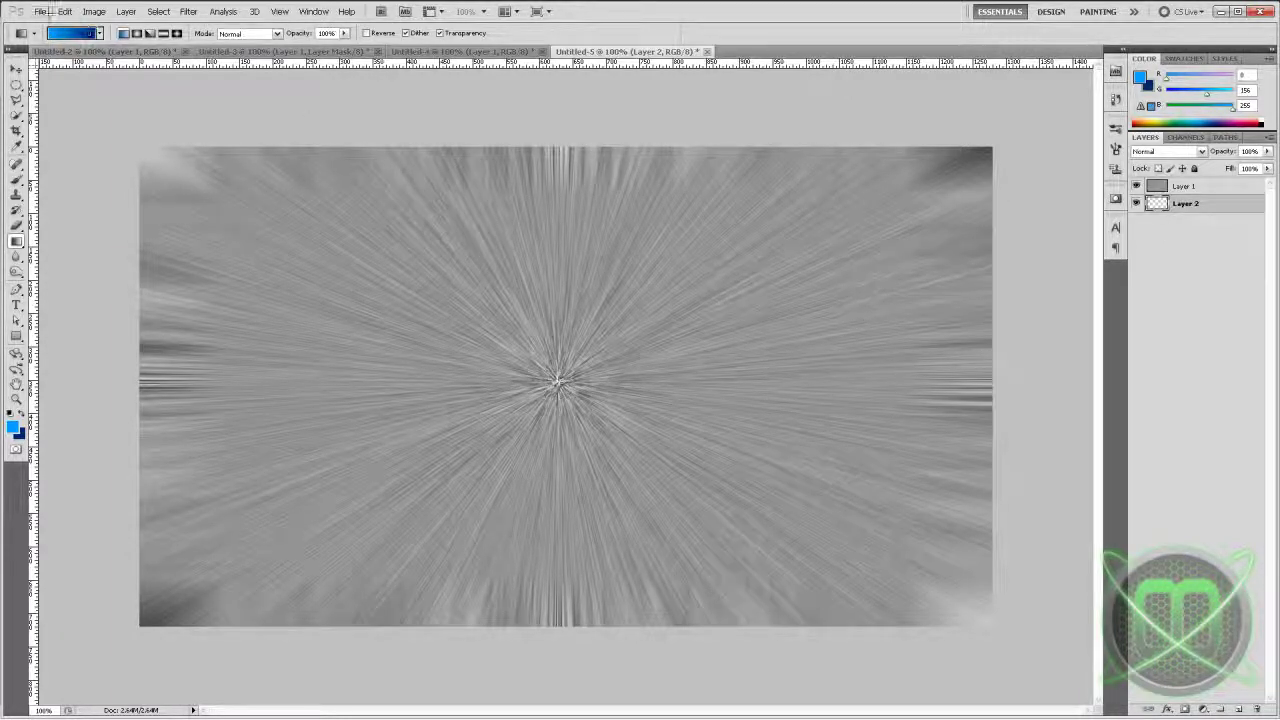
- Fill Layer 2 with custom colour #0084ff at Normal mode and 100% opacity
click(64, 12)
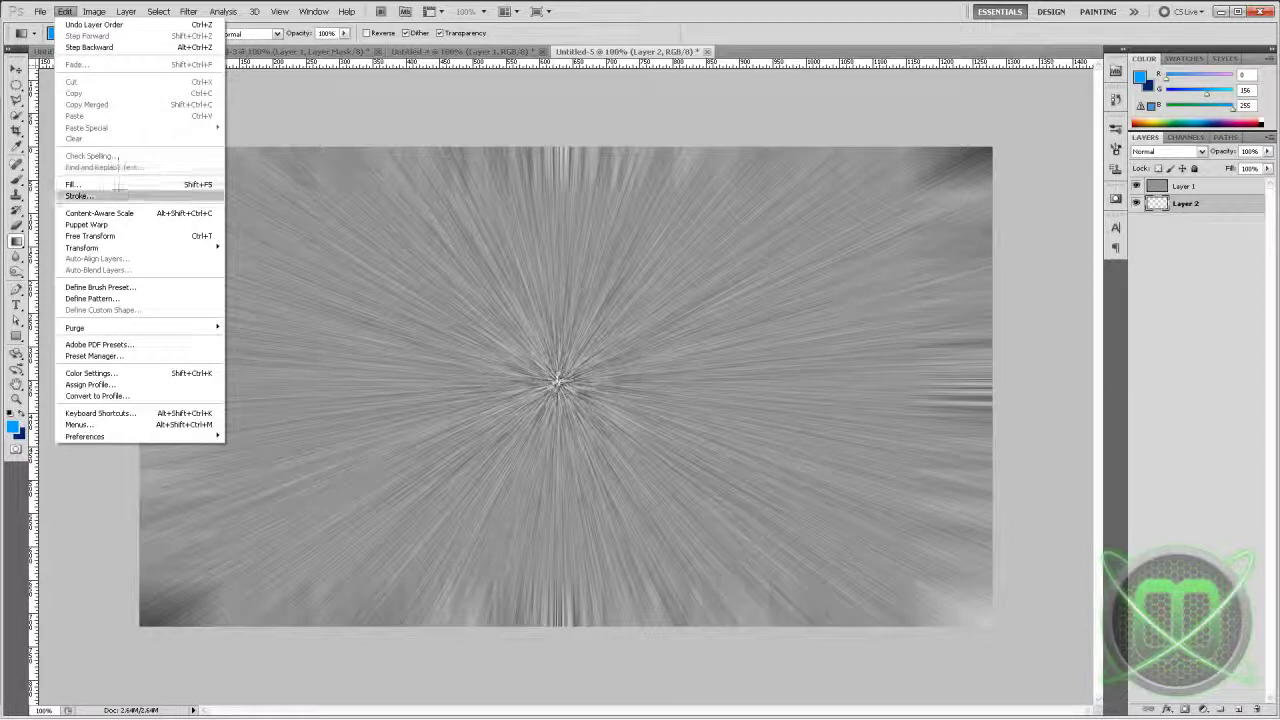
click(126, 183)
click(664, 220)
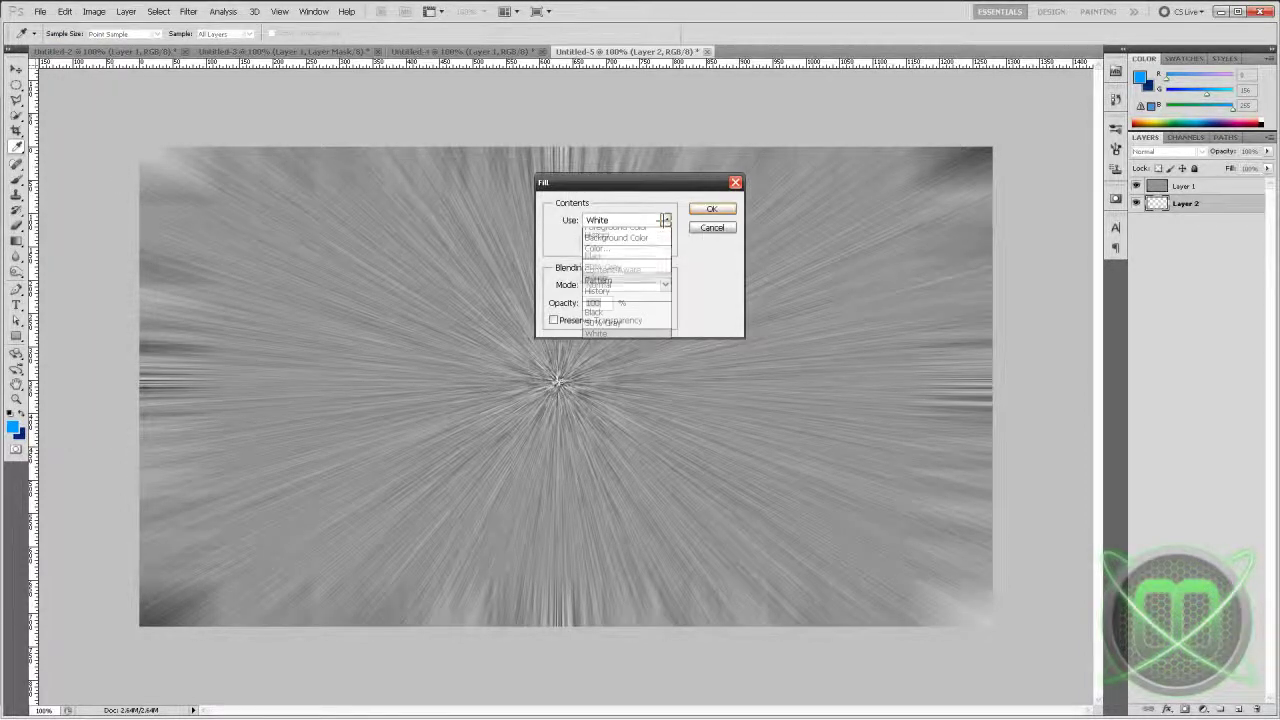
click(598, 248)
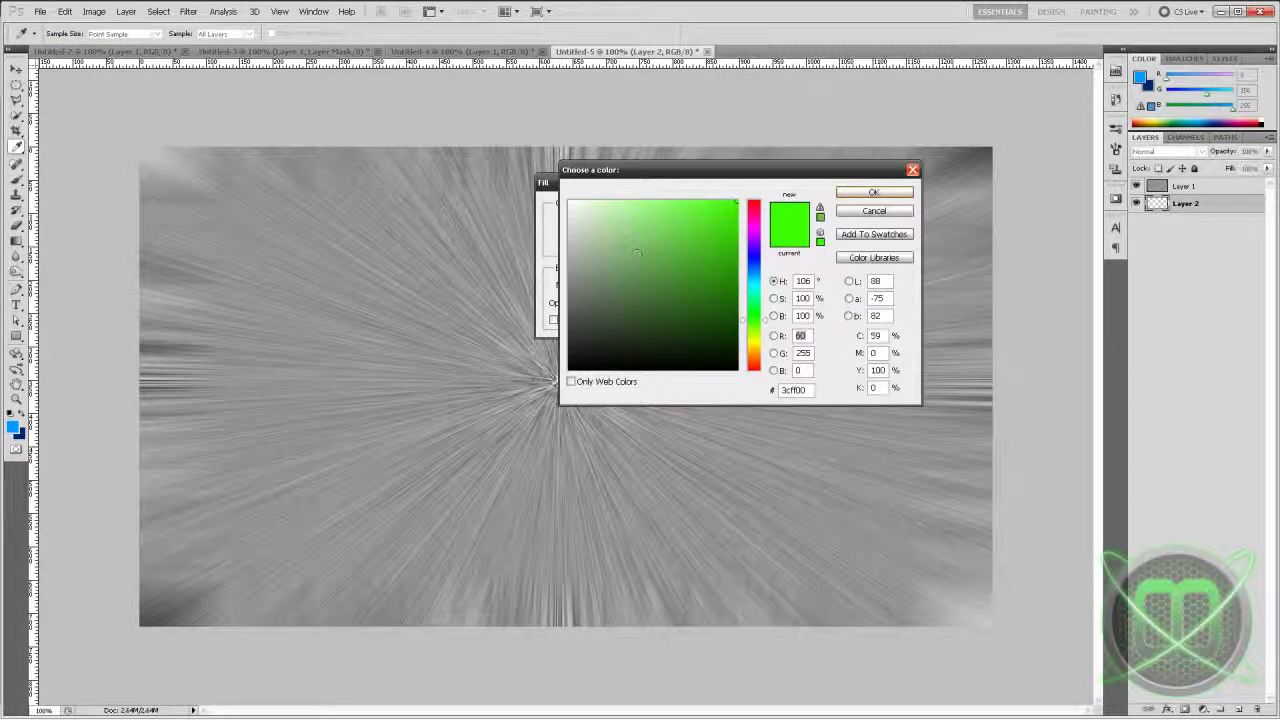
drag(757, 320, 757, 271)
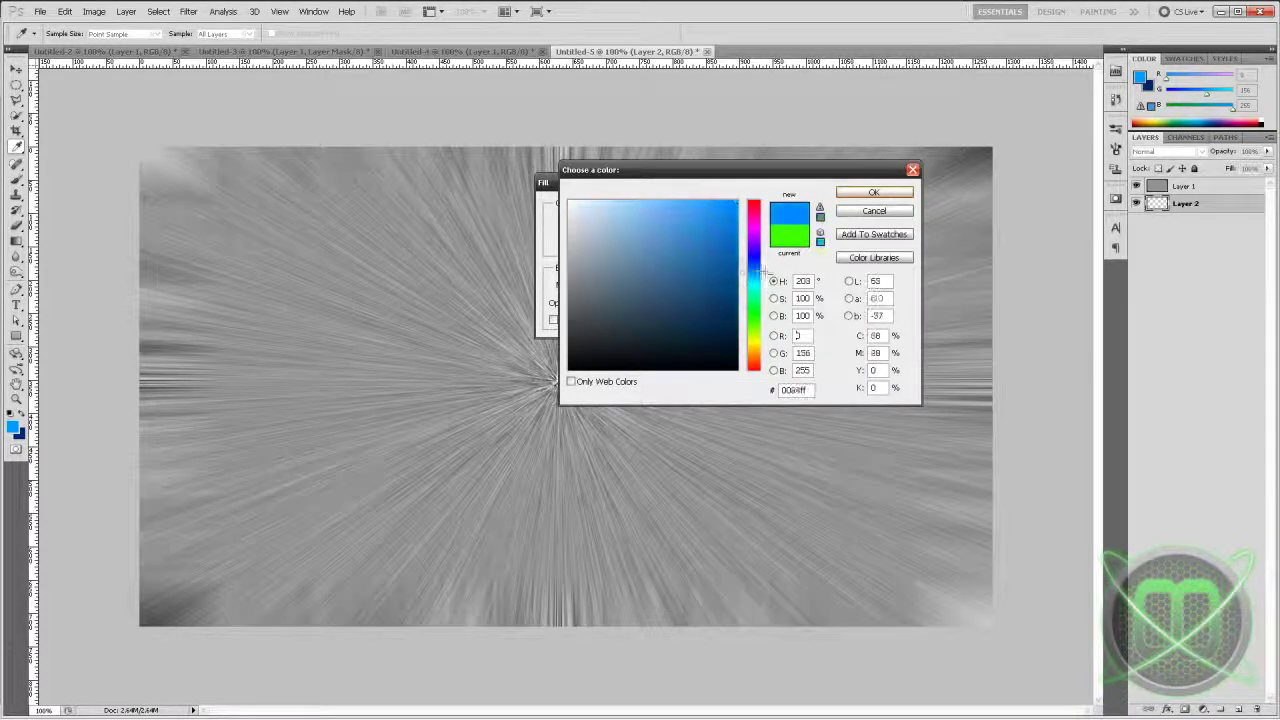
click(876, 193)
key(Return)
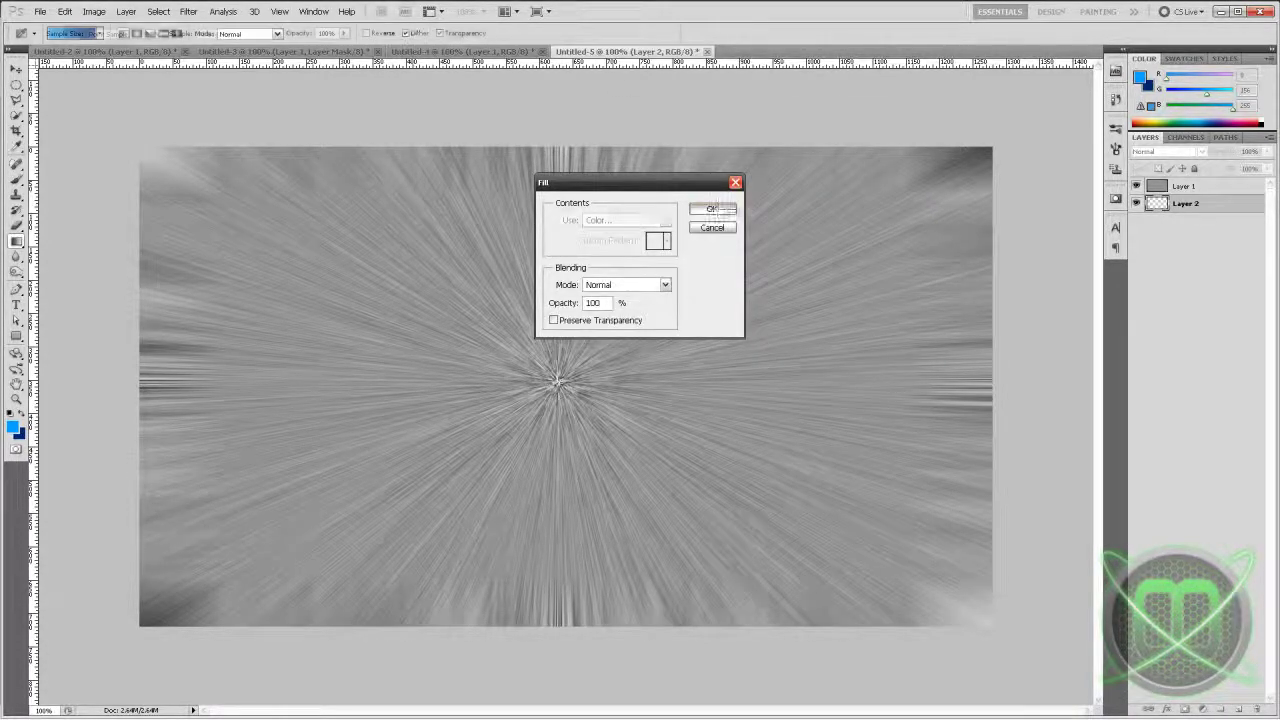
- Set Layer 1's opacity to 43% so the blue Layer 2 tints the streaks
click(1183, 185)
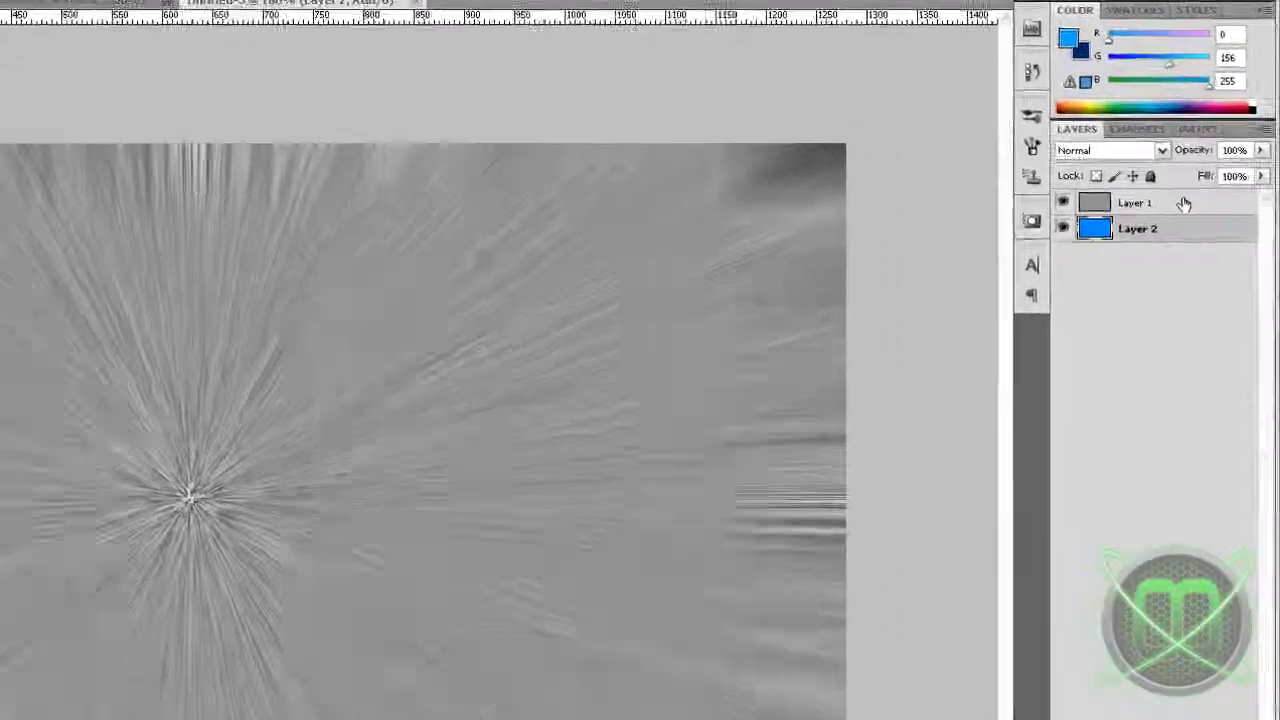
click(1267, 151)
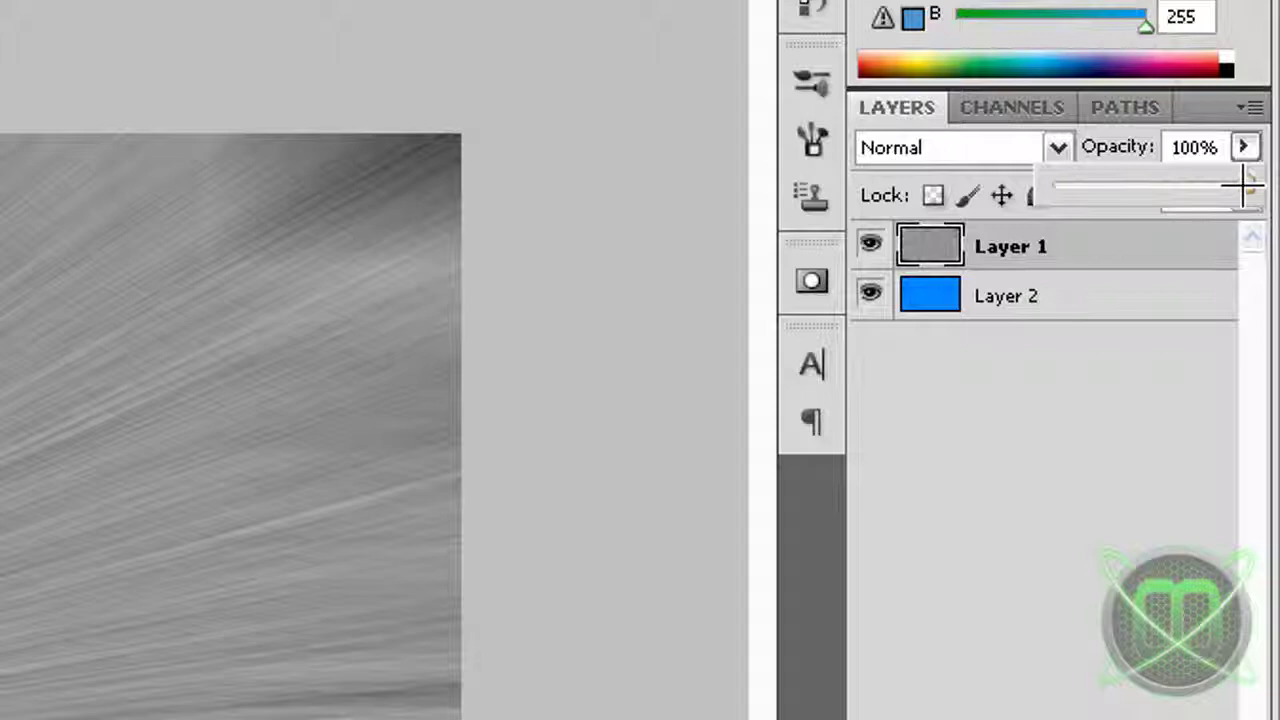
drag(1245, 185, 1136, 185)
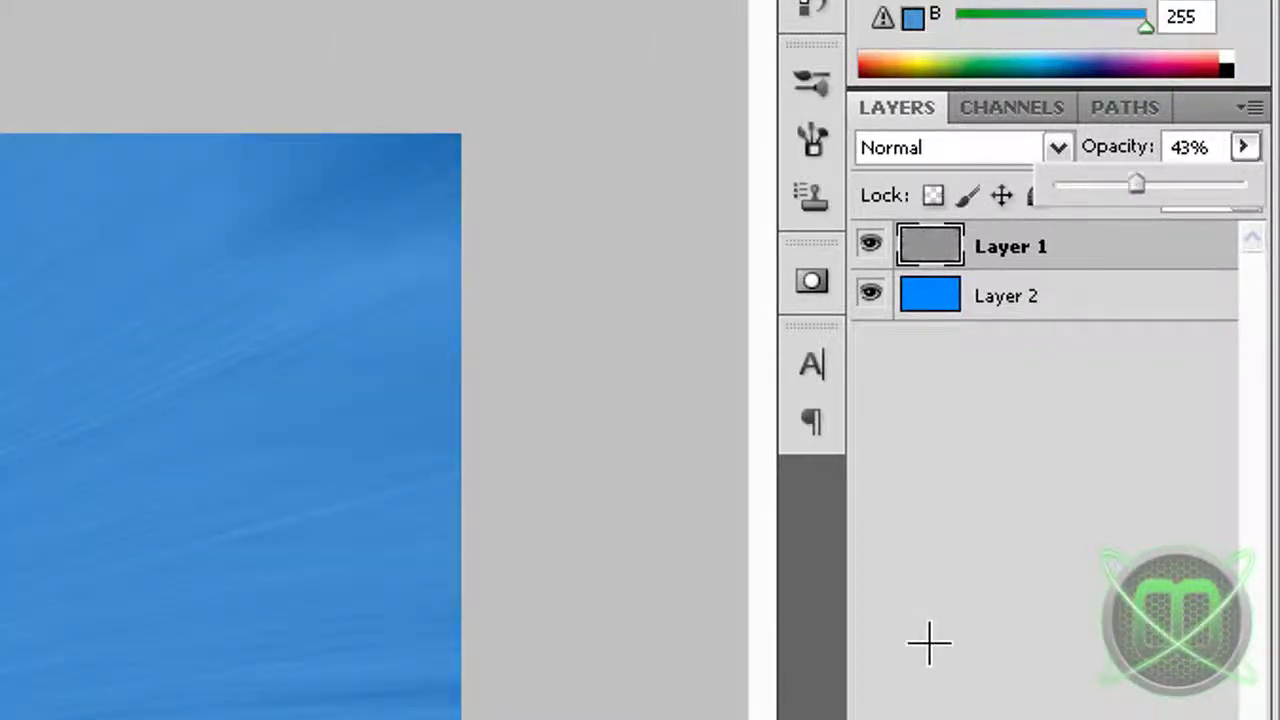
click(929, 643)
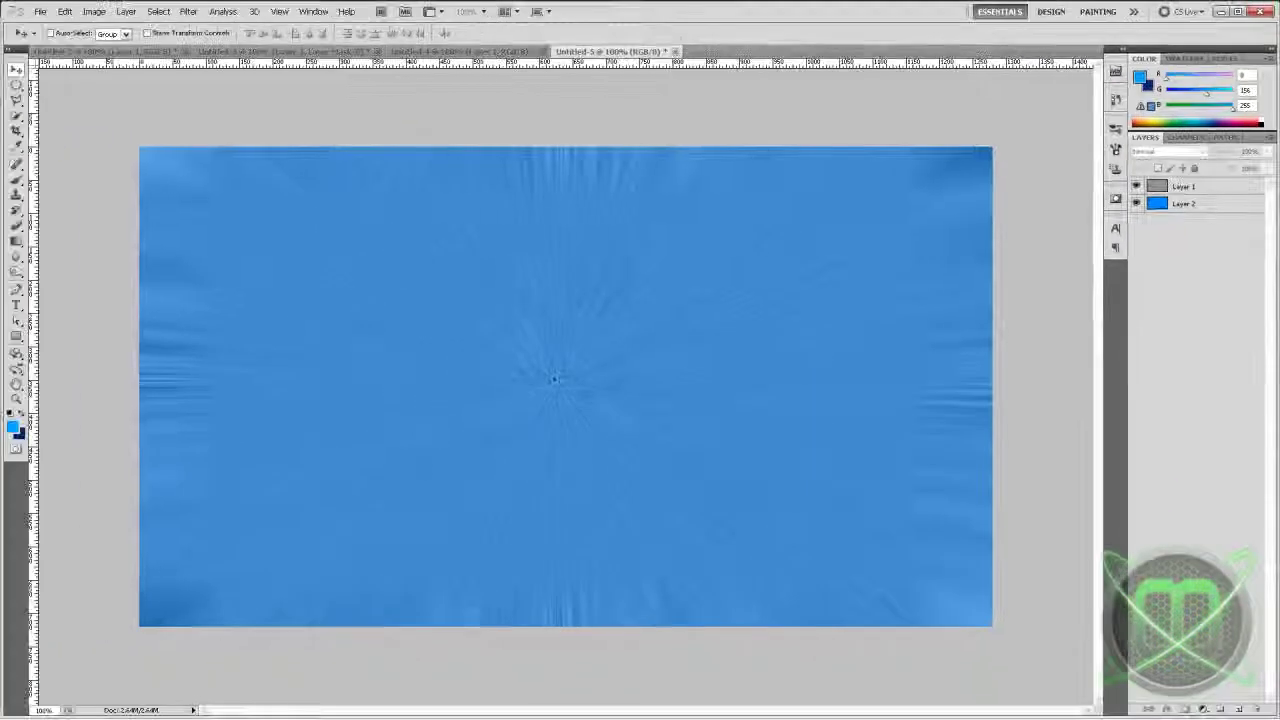
click(1145, 191)
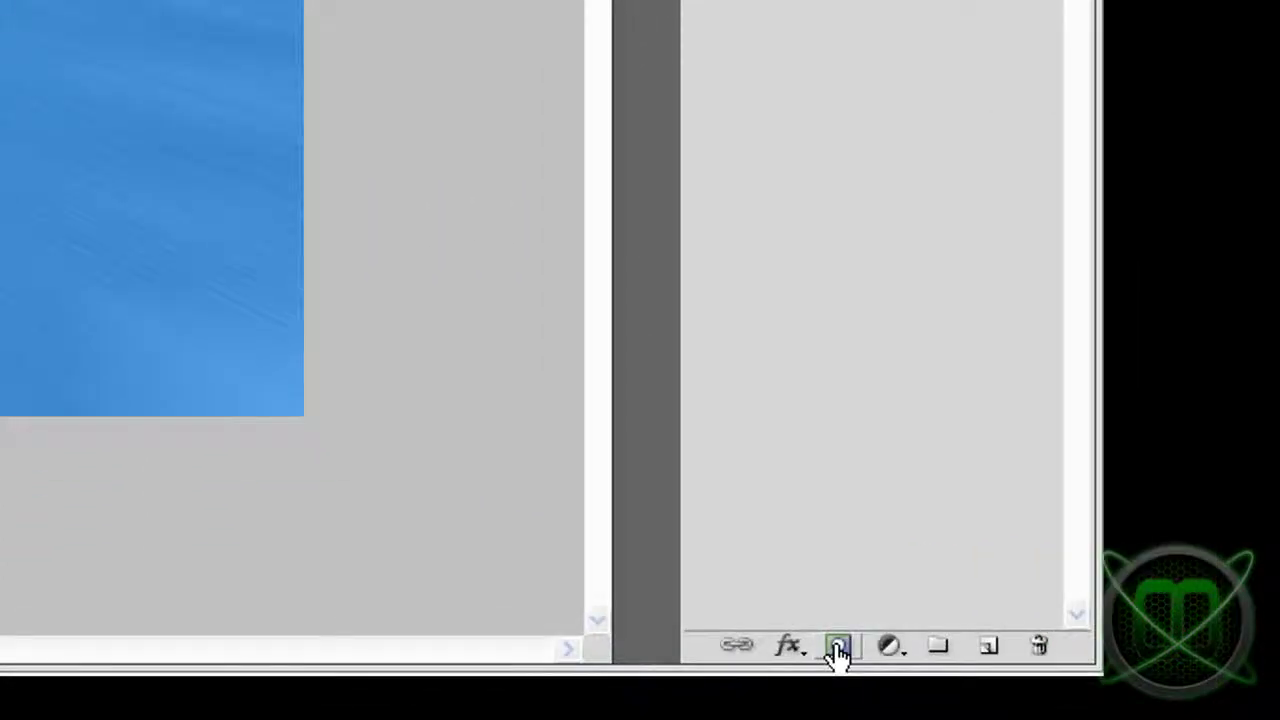
- Add a layer mask to Layer 1 and load the Black, White preset in the Gradient Tool
click(838, 648)
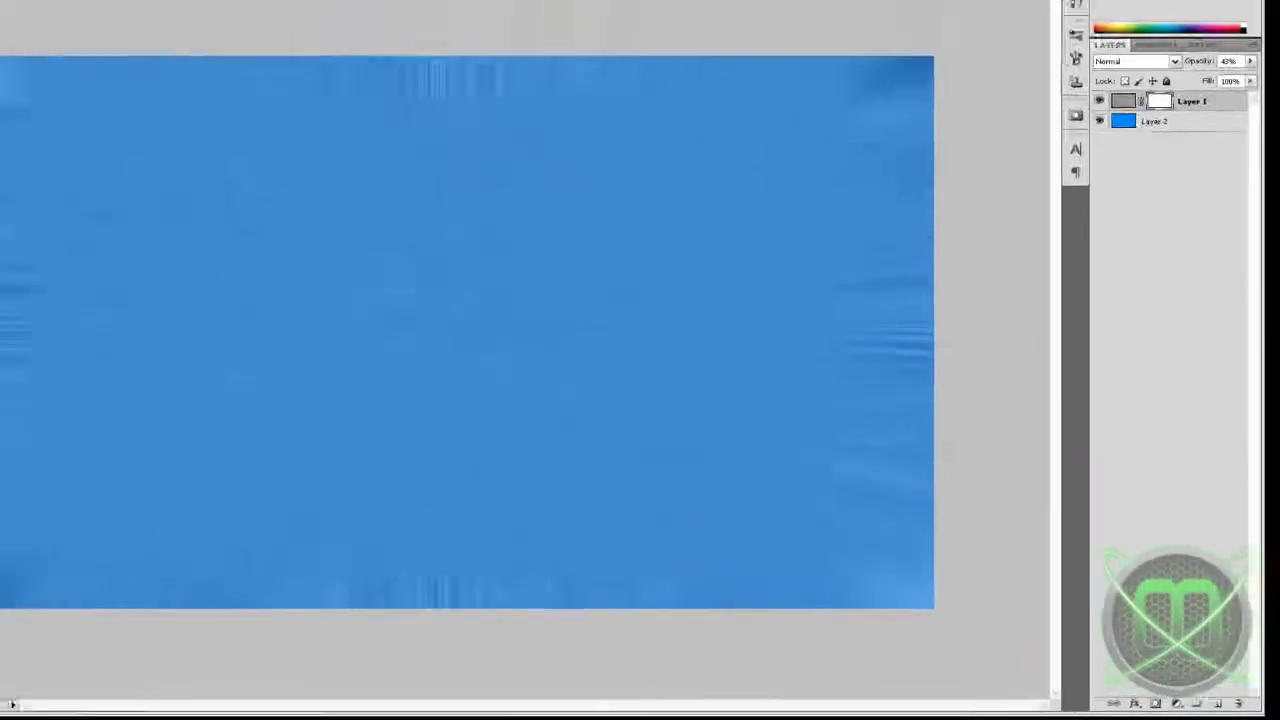
click(16, 241)
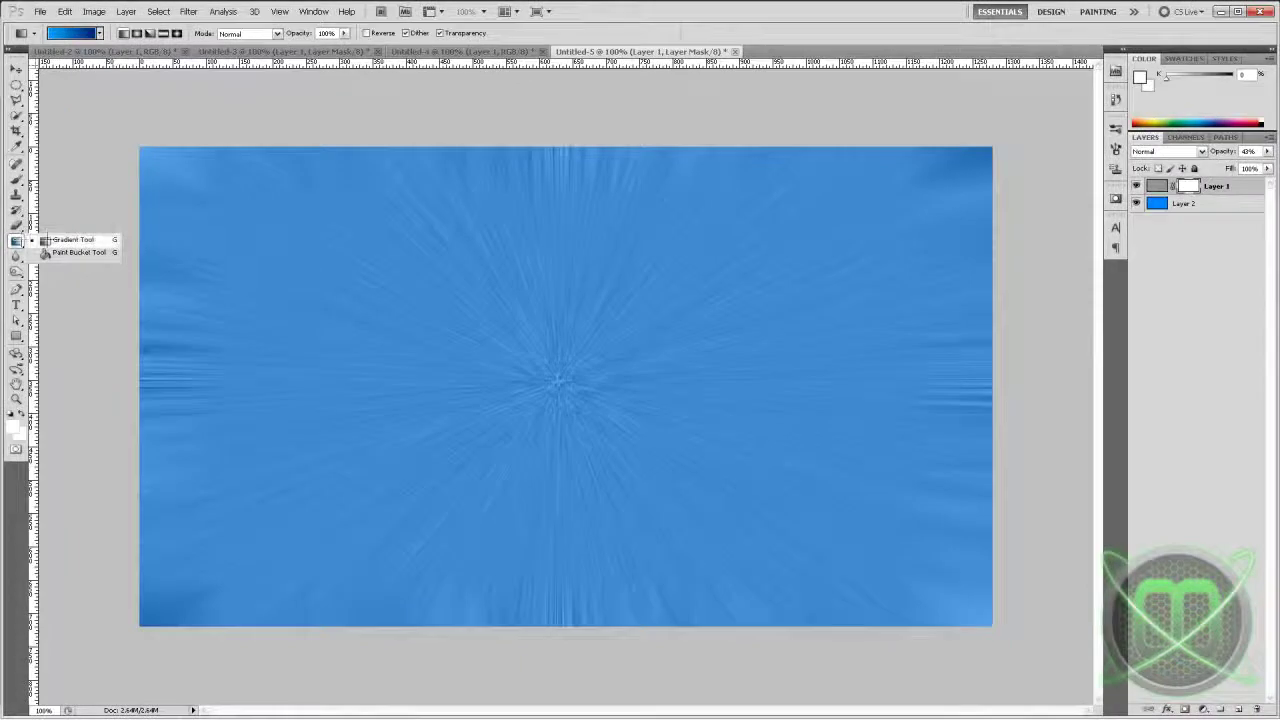
click(45, 240)
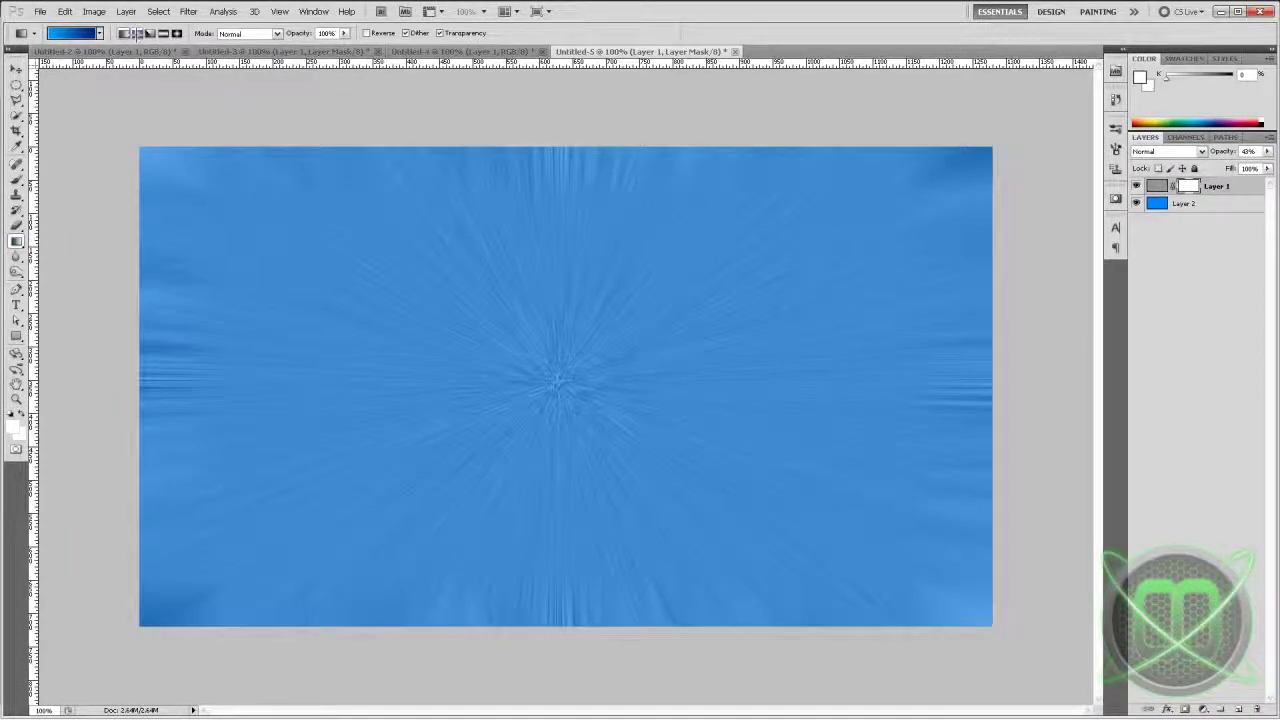
click(72, 33)
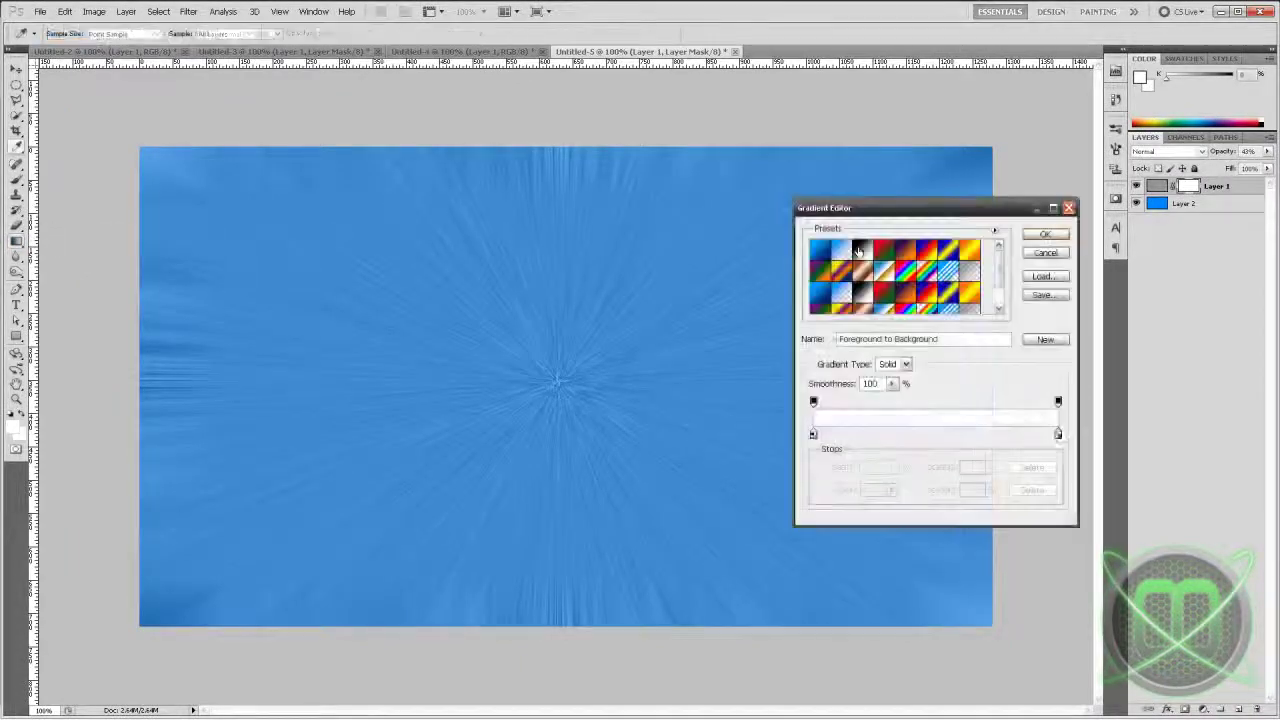
click(862, 249)
click(1044, 235)
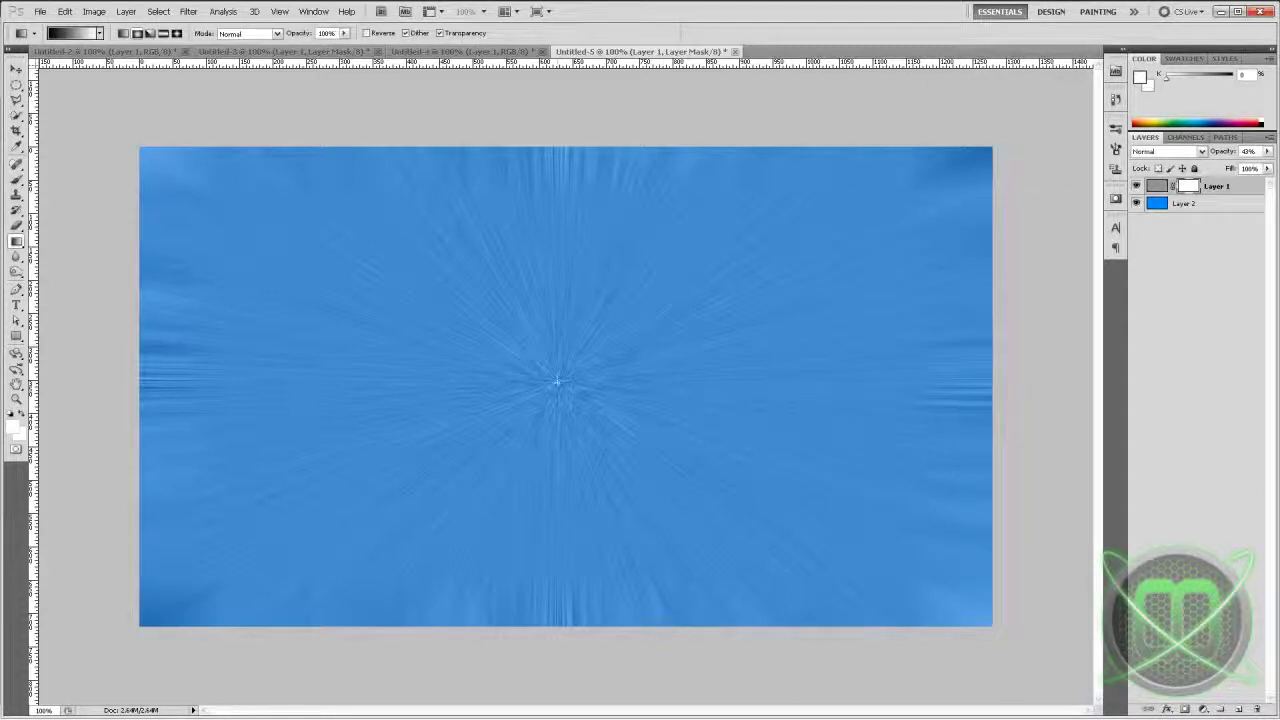
- Drag a radial gradient outward from the canvas centre on Layer 1's mask
drag(557, 381, 681, 380)
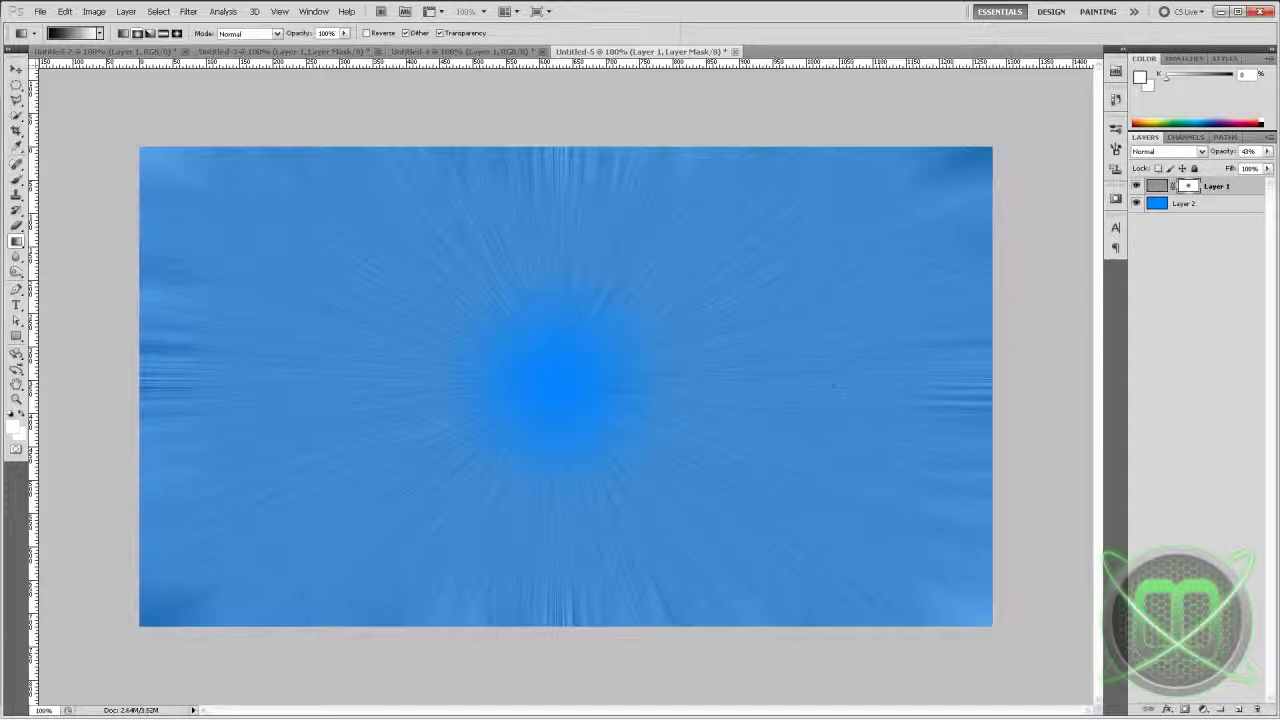